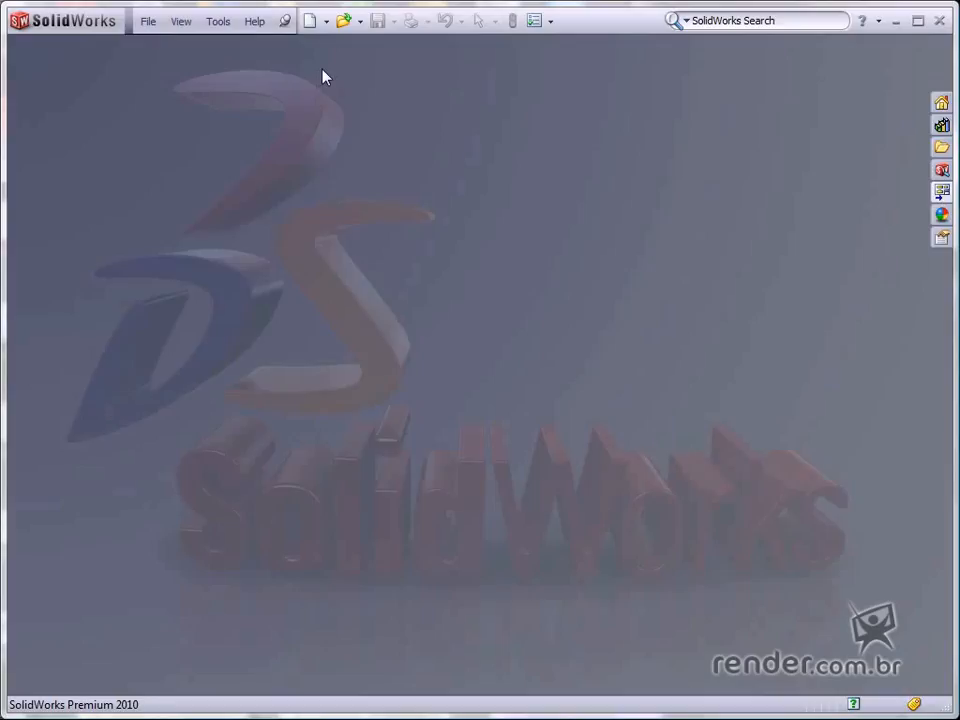
Step: Open the recent part Truck - aula and start a sketch on Plano direito, viewed from the right
key(r)
click(258, 218)
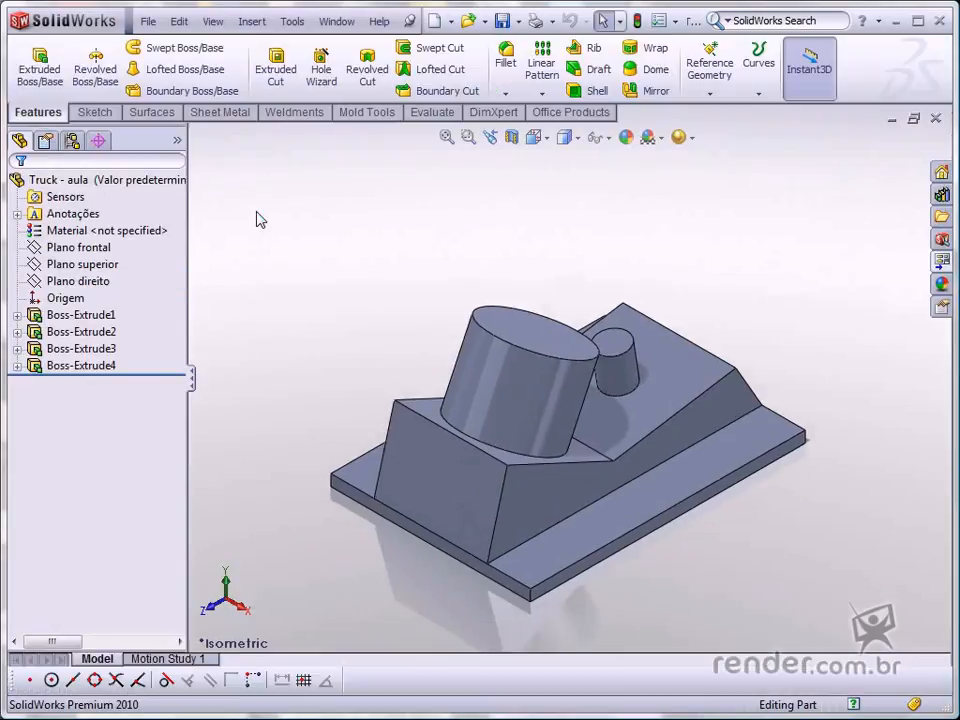
click(100, 284)
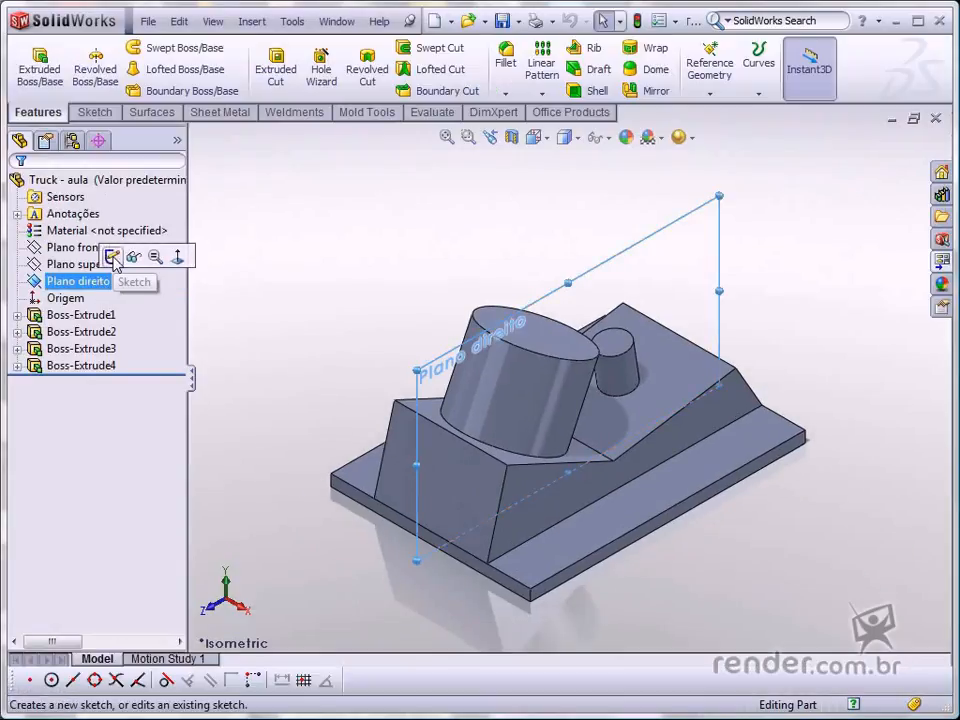
click(112, 256)
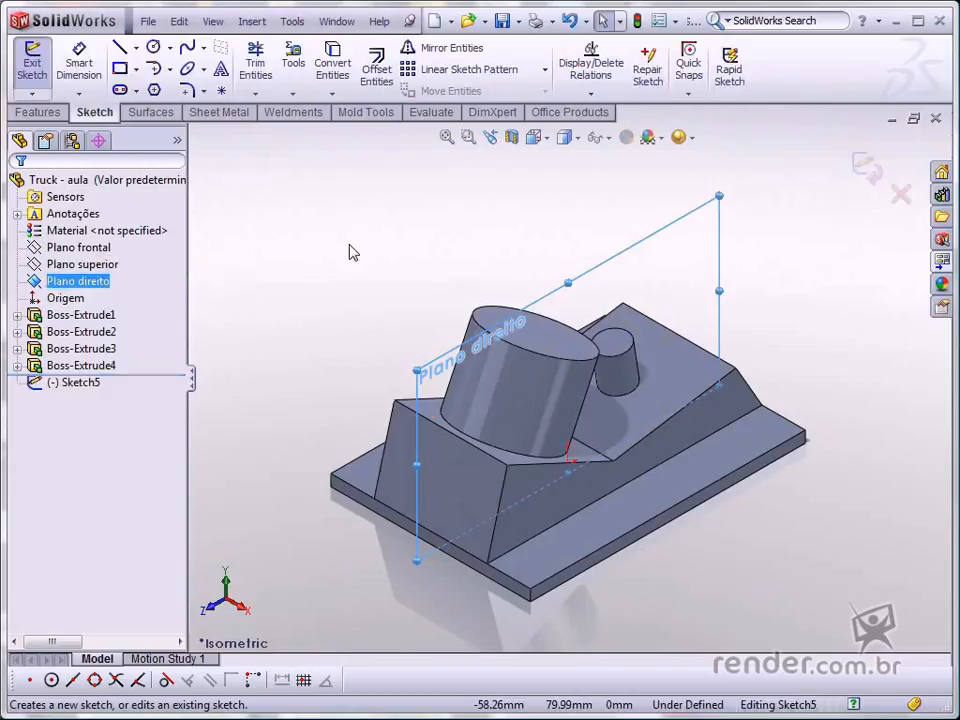
key(ctrl+4)
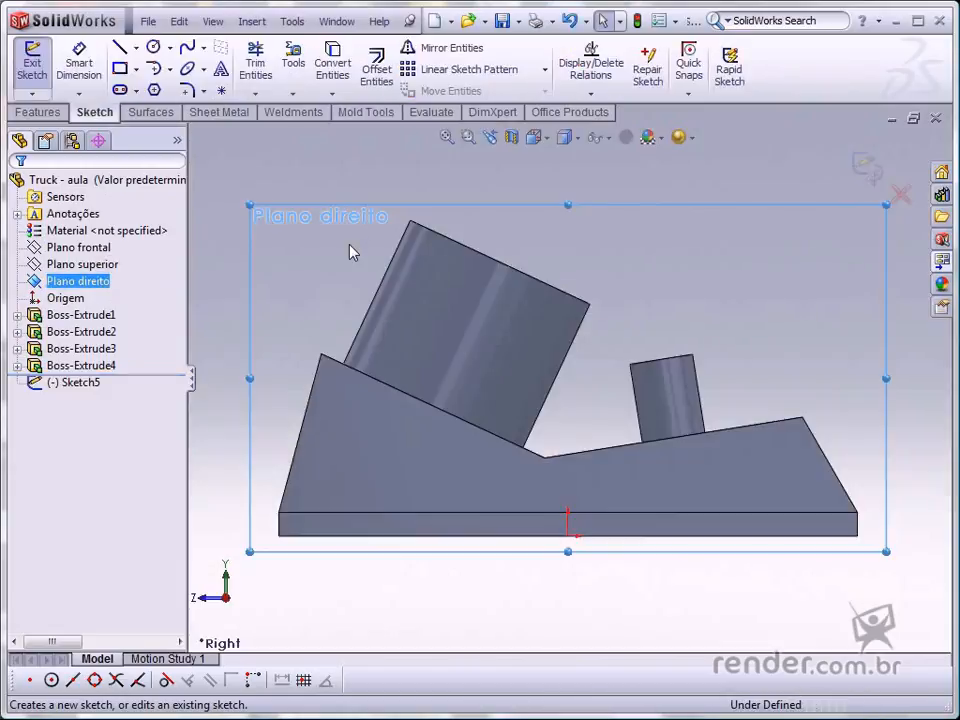
click(349, 252)
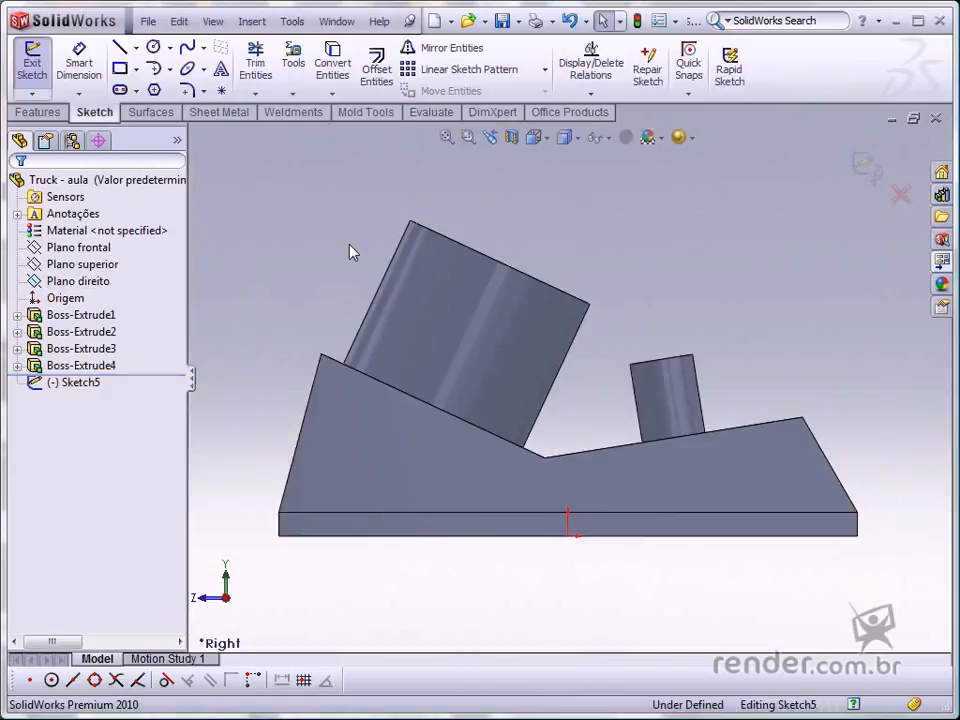
Step: Sketch a sloping line about 28 mm long just below the large cylinder's top edge, extending slightly past both of its sides
click(119, 47)
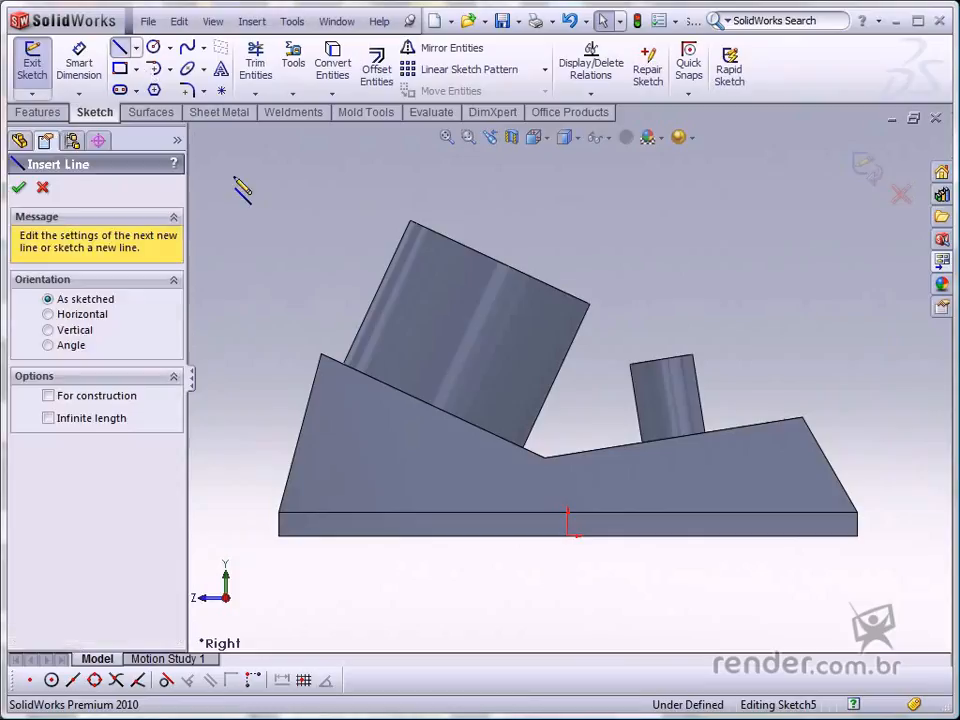
click(394, 223)
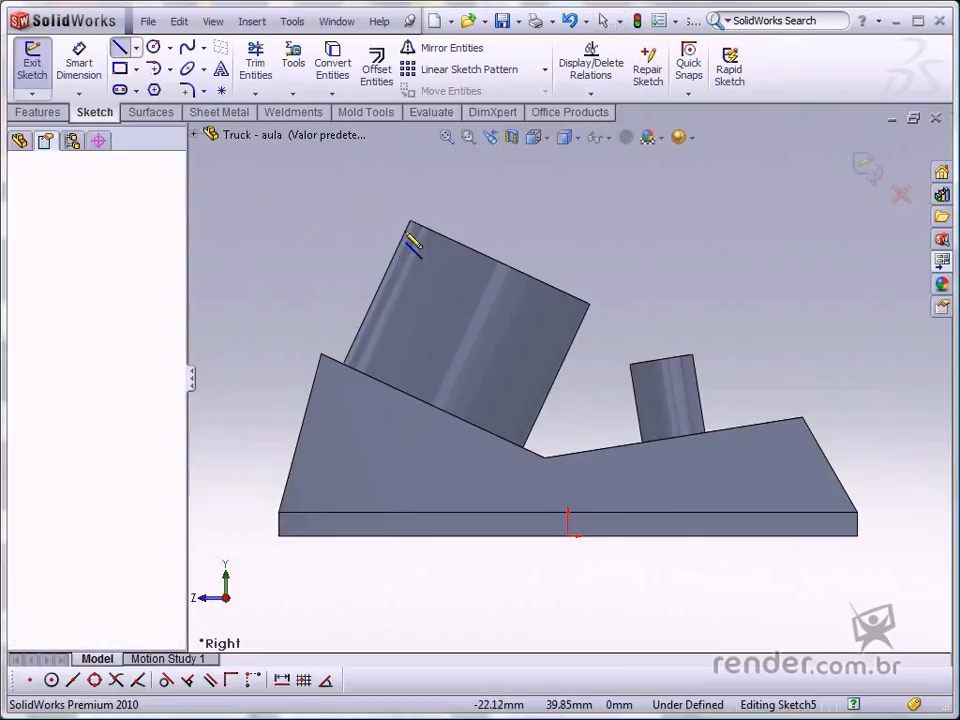
click(594, 318)
key(Escape)
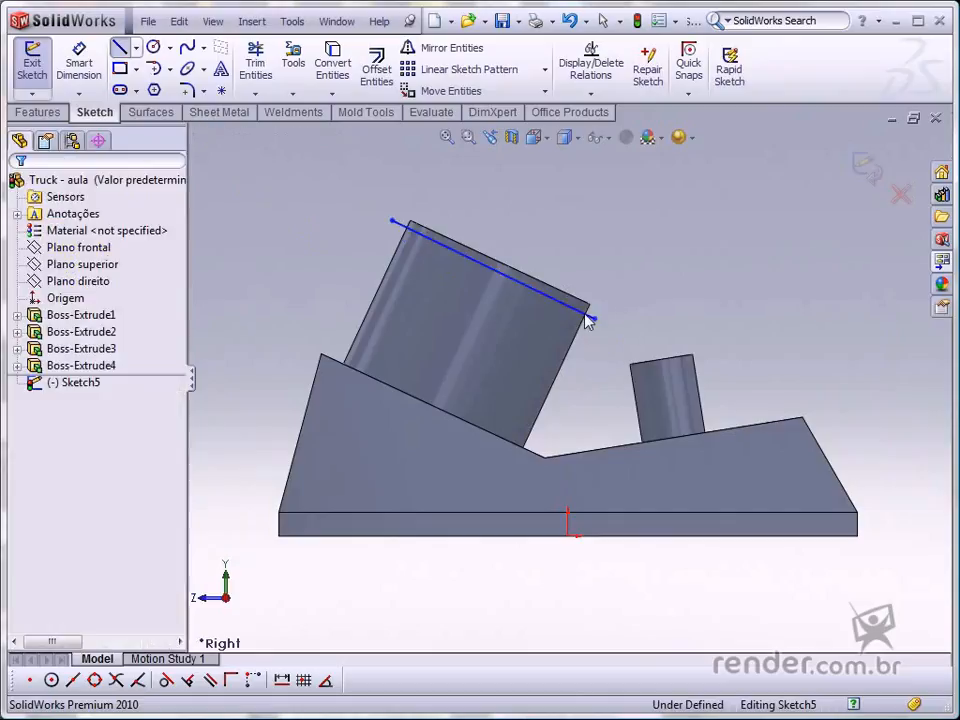
Step: Continue the line's lower end with a tangent arc of about 13.5 mm radius and a tangent line about 10 mm long above the small cylinder
click(153, 68)
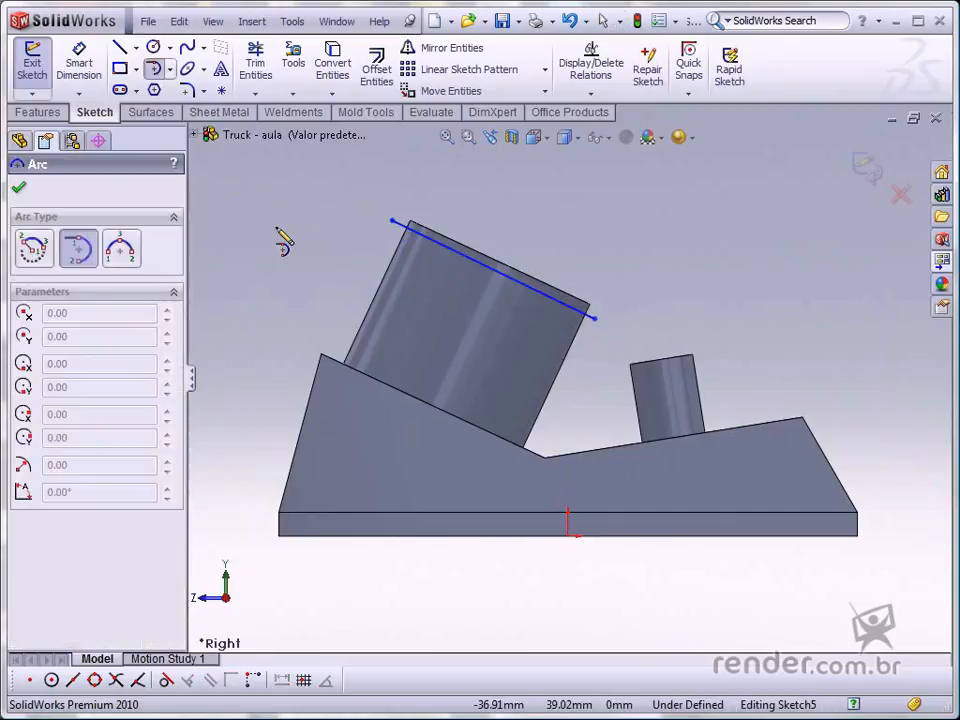
click(594, 318)
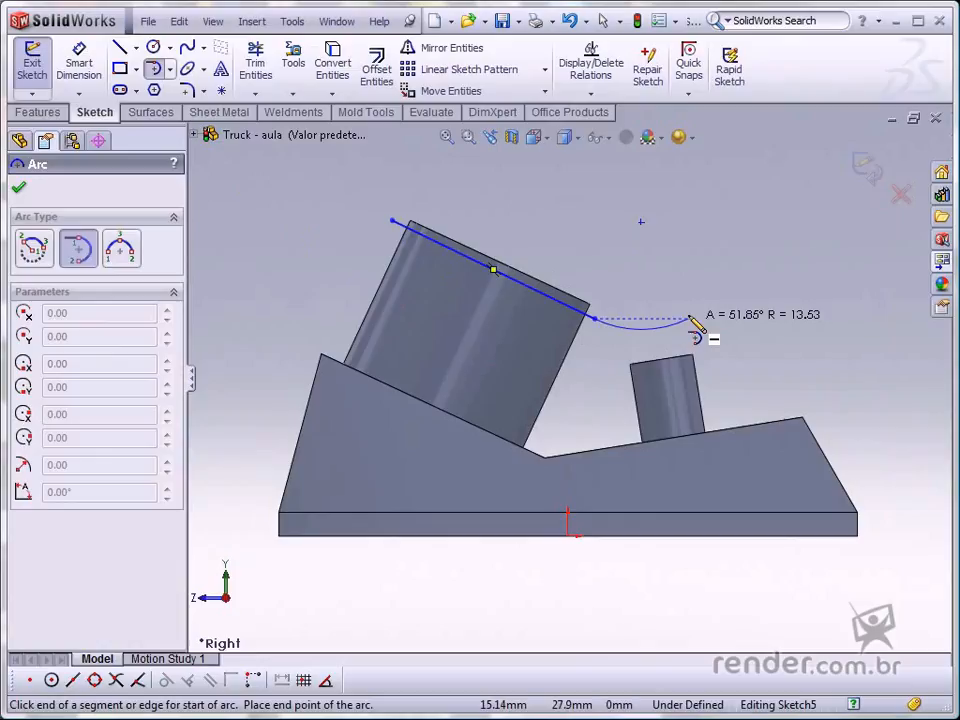
click(693, 321)
key(Escape)
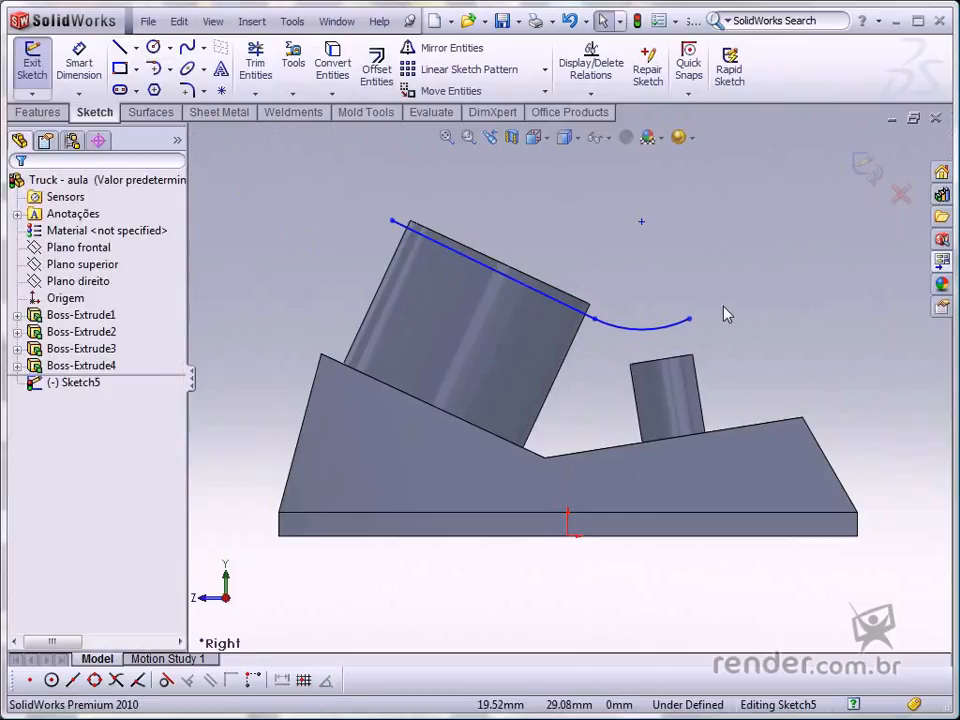
click(119, 48)
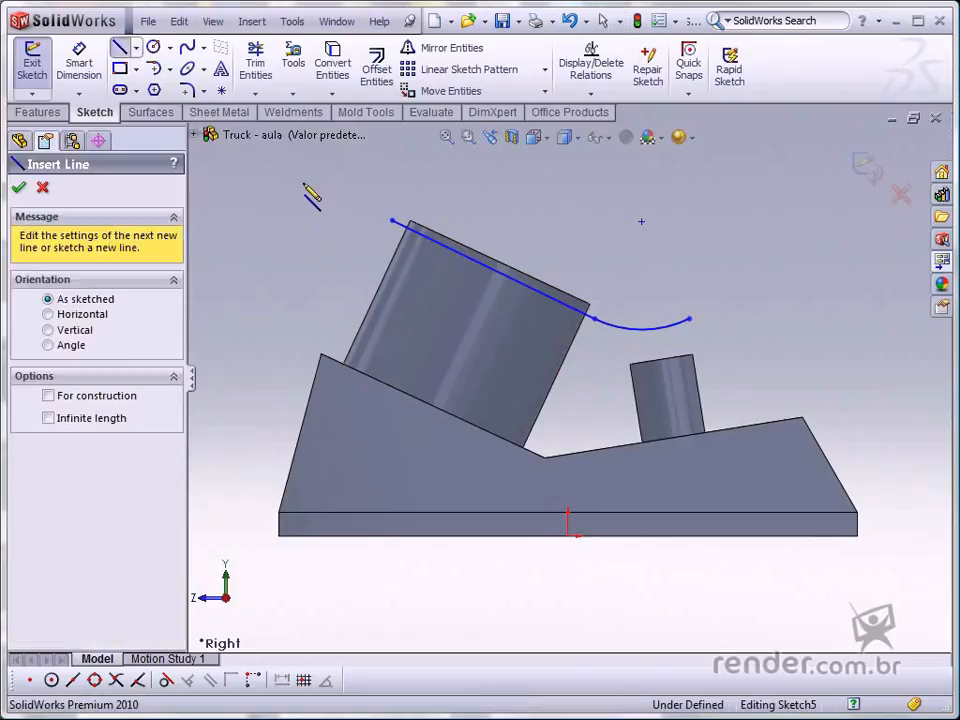
click(690, 320)
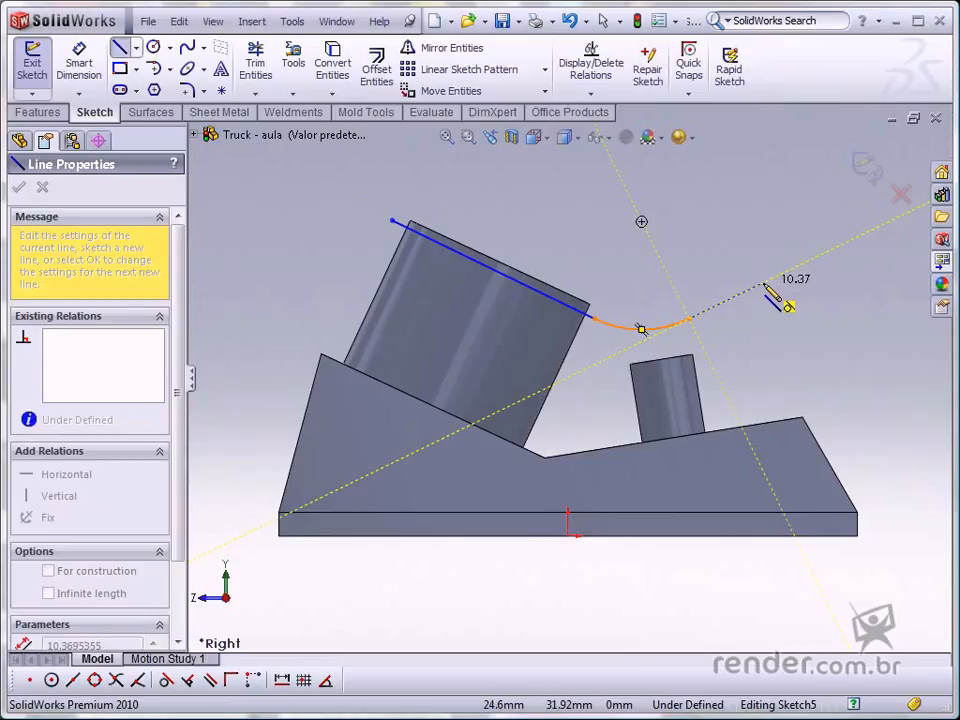
click(764, 285)
key(Escape)
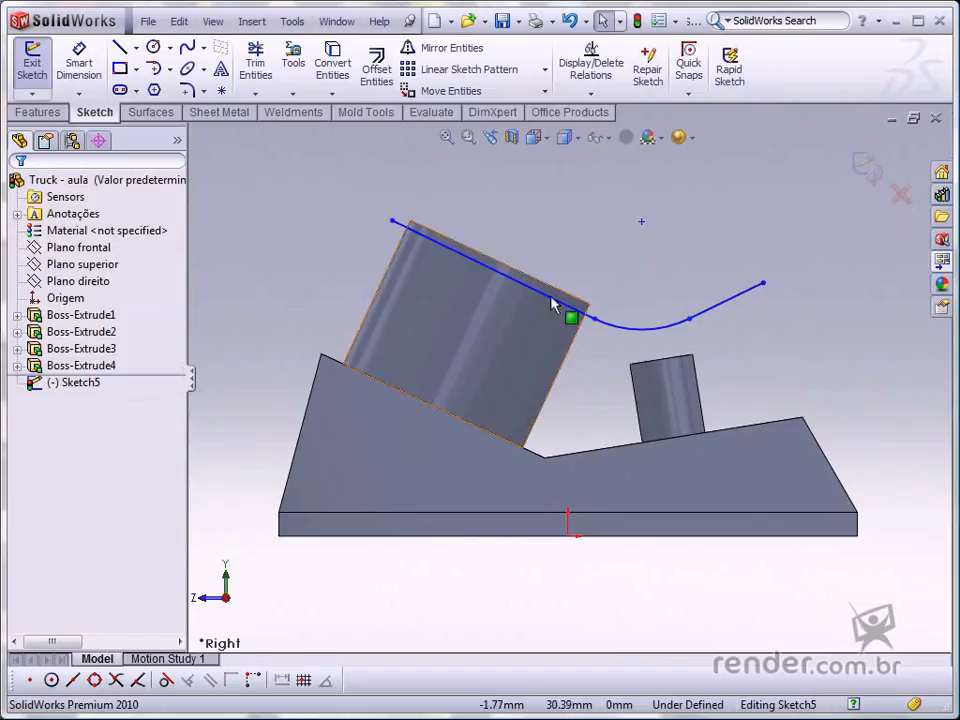
Step: Offset the whole line-arc-line chain 6 mm downward with an added dimension
click(507, 272)
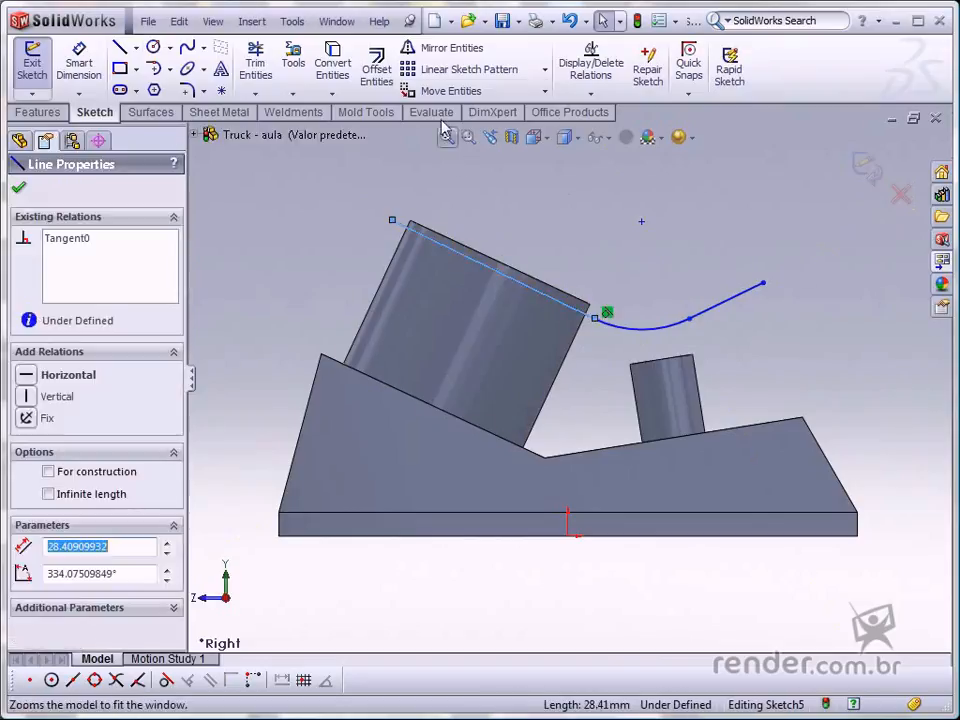
click(377, 72)
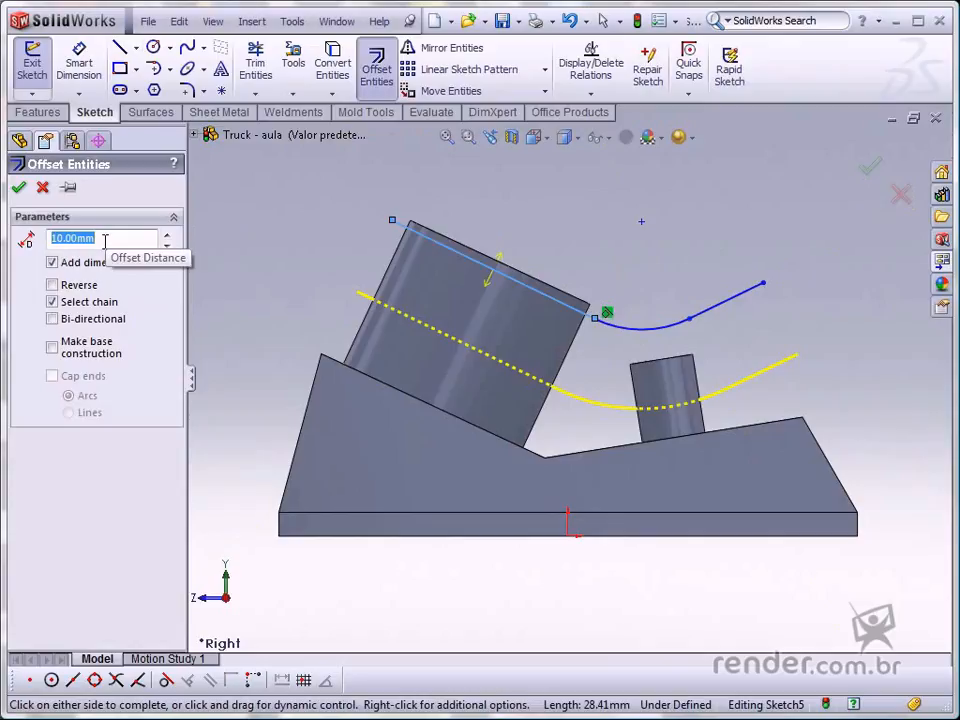
text(6)
key(Return)
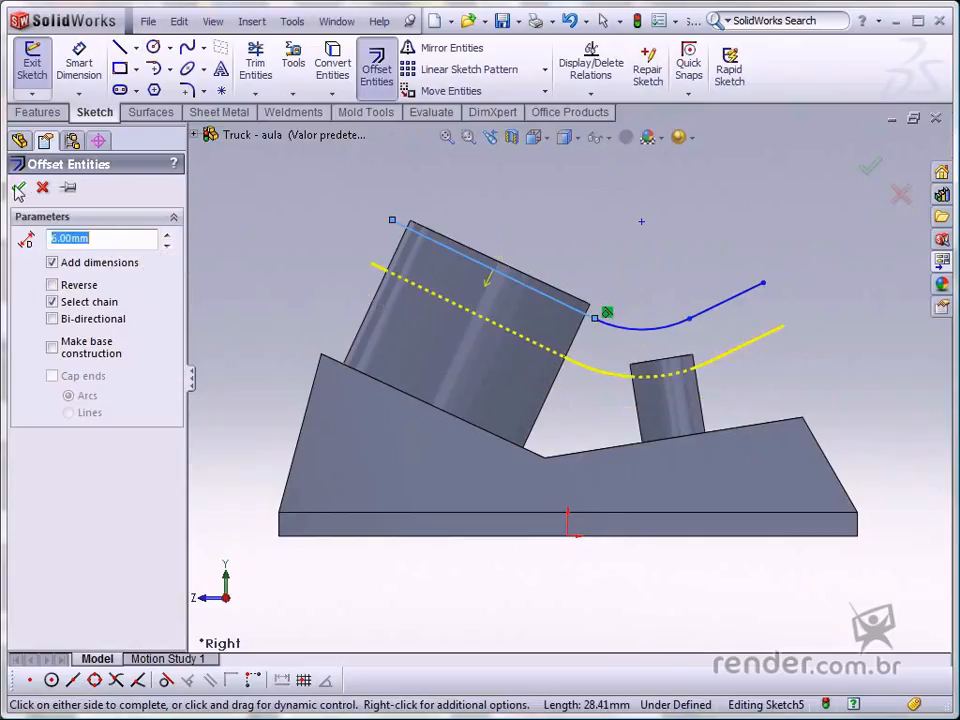
click(18, 187)
click(212, 261)
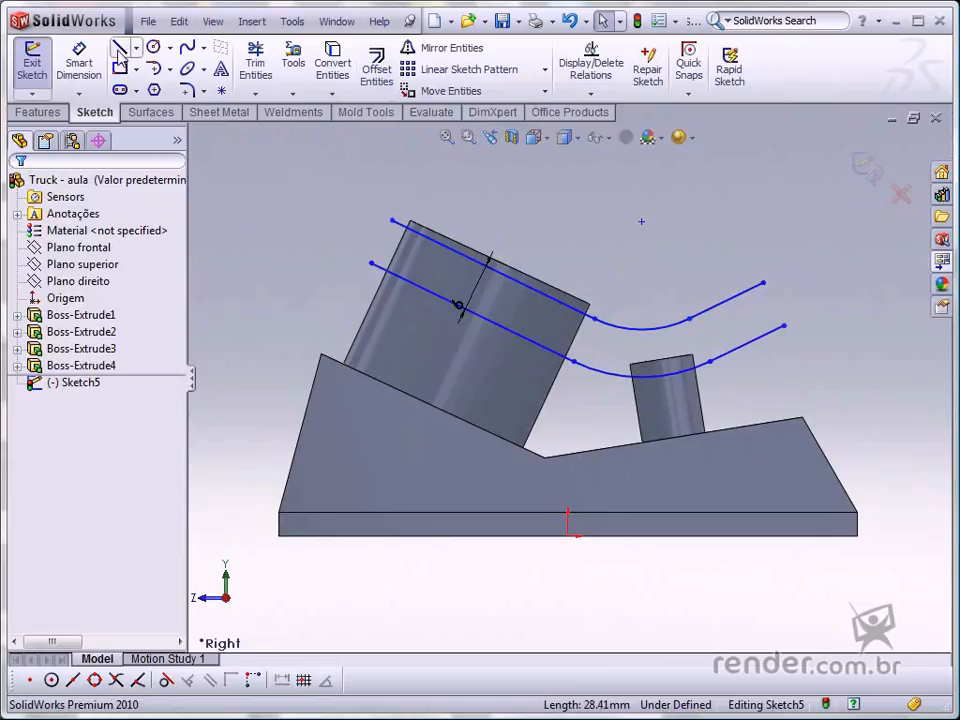
Step: Close the profile's end at the large cylinder with a line, and draw a vertical line from the other upper endpoint down past the offset line
click(392, 221)
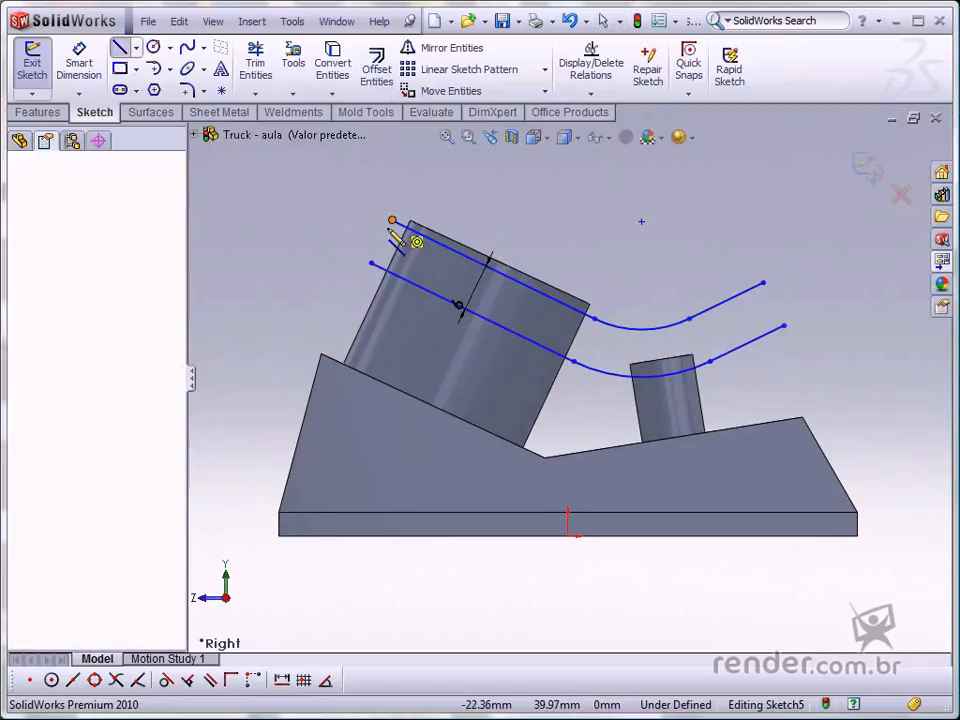
click(373, 264)
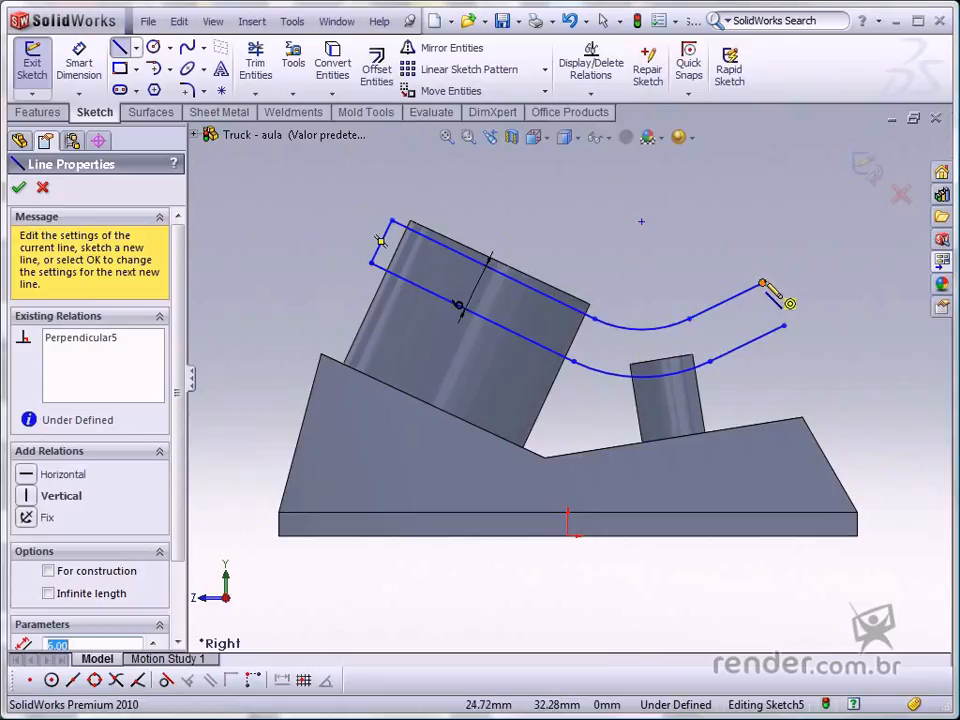
click(783, 325)
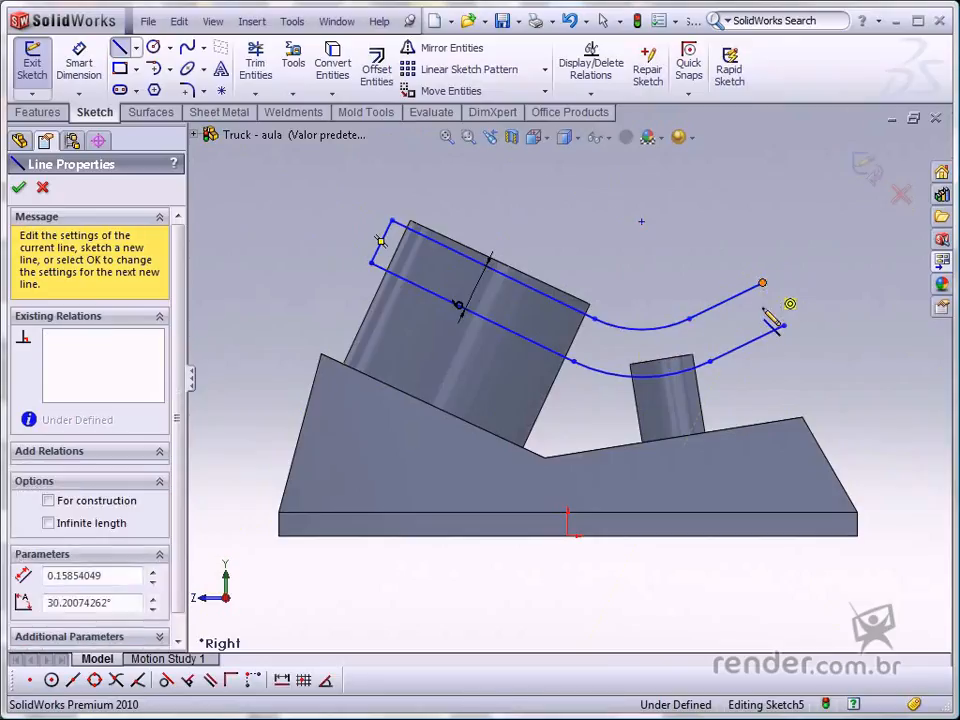
click(763, 361)
key(Escape)
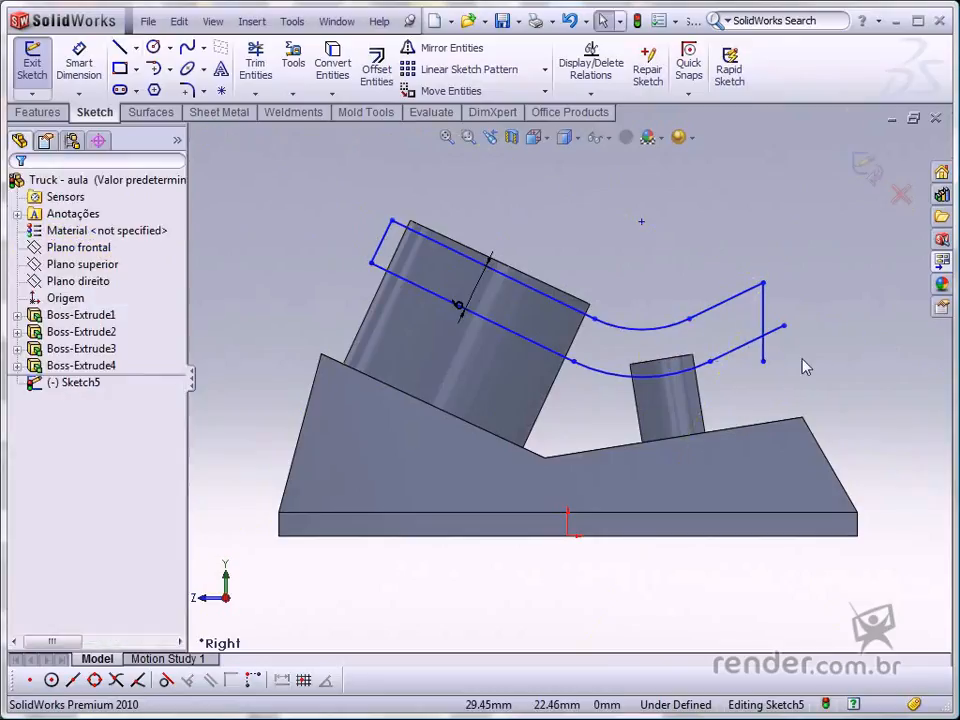
Step: Trim the overhanging ends of the vertical line and the lower offset line at their intersection
scroll(802, 359, down, 2)
scroll(802, 359, up, 1)
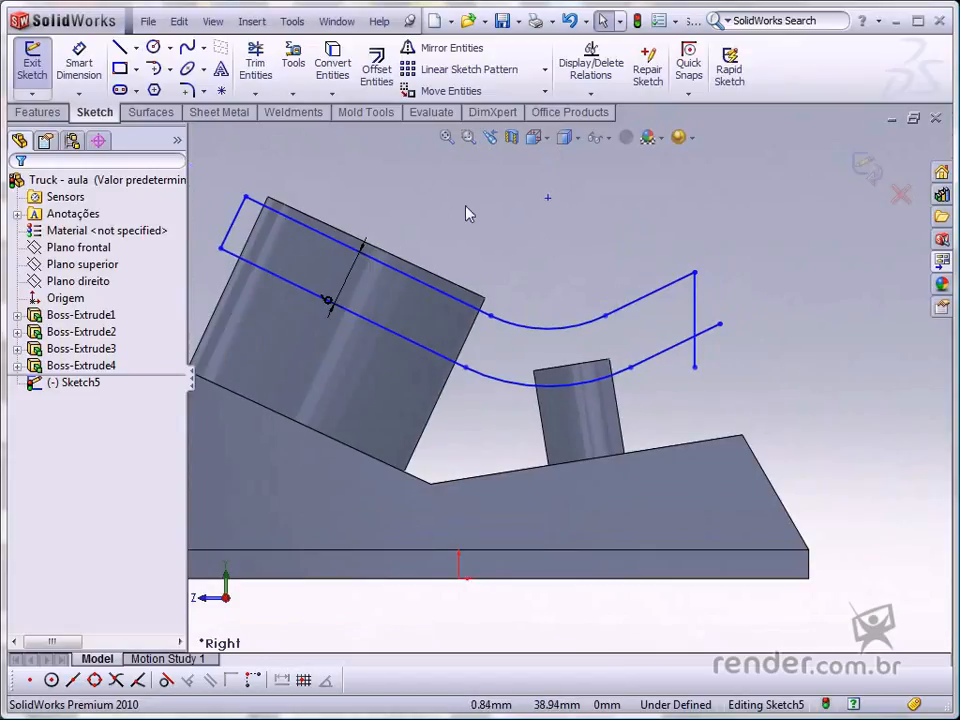
click(256, 68)
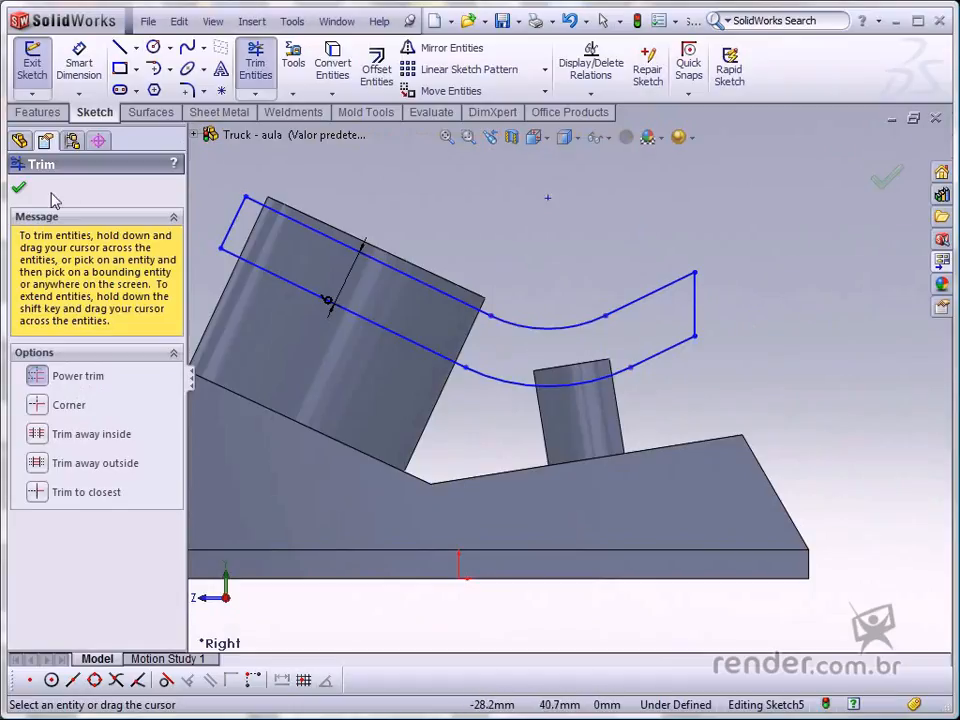
click(20, 188)
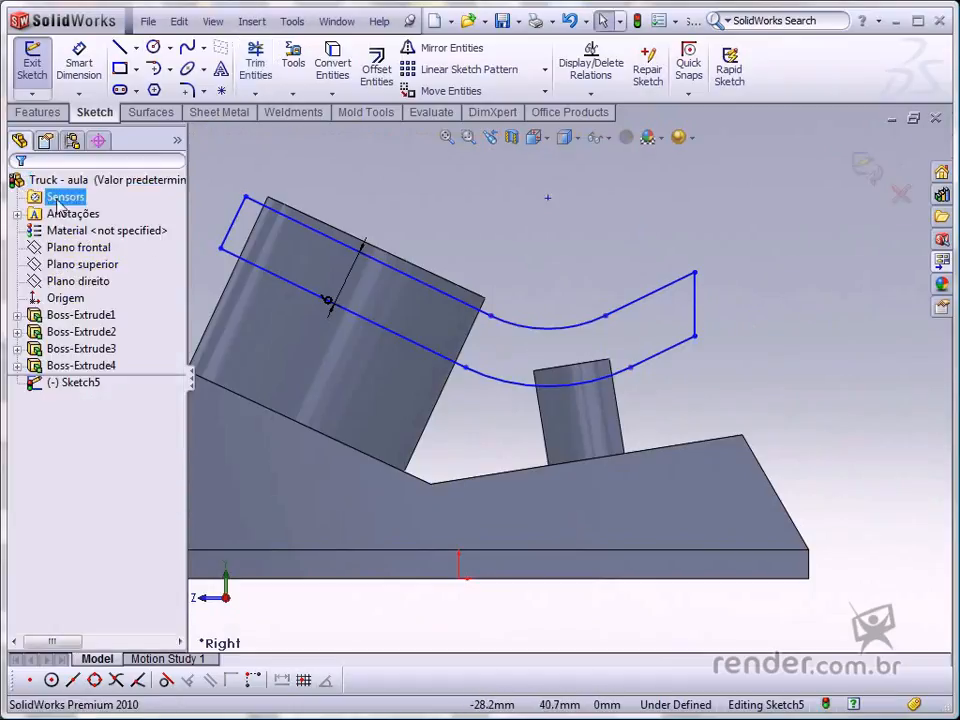
Step: Make the upper sloping line parallel to the large cylinder's top edge
key(f)
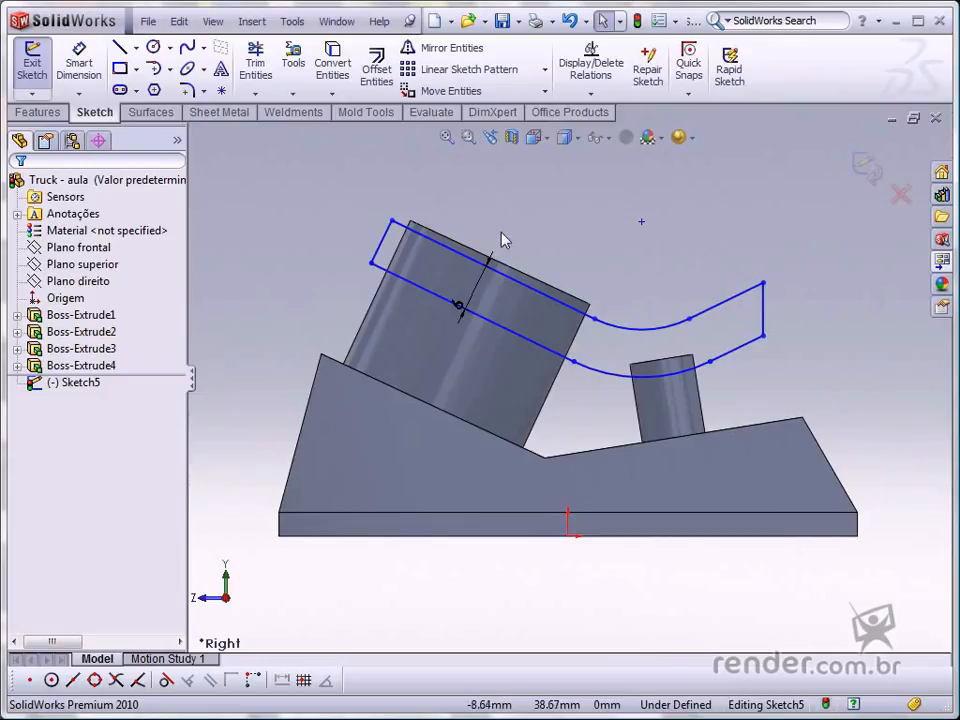
click(522, 272)
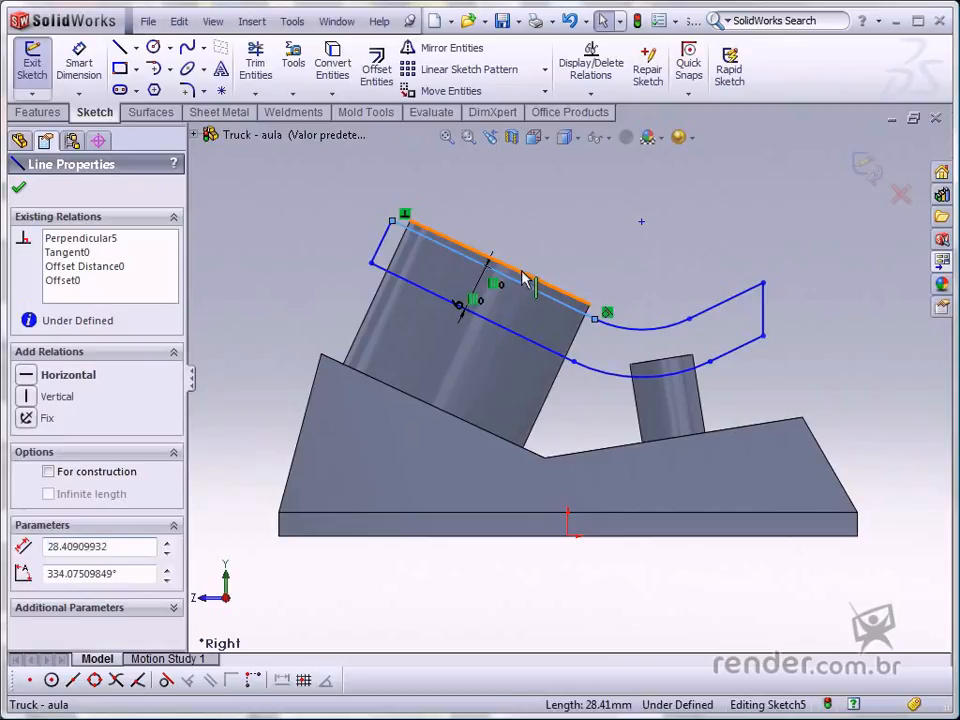
ctrl+click(525, 274)
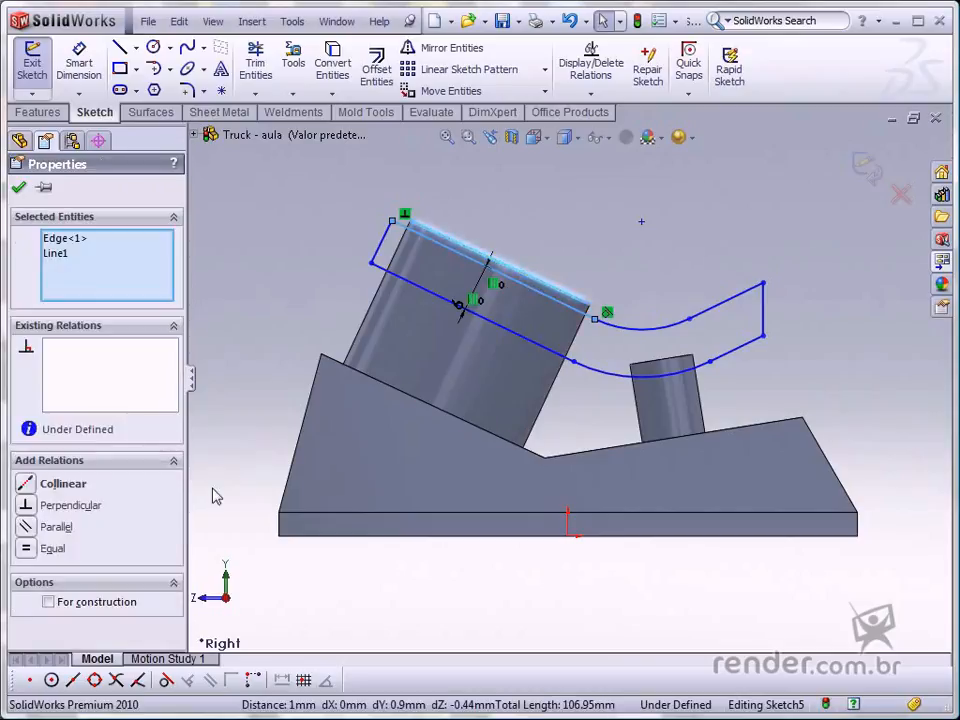
click(28, 527)
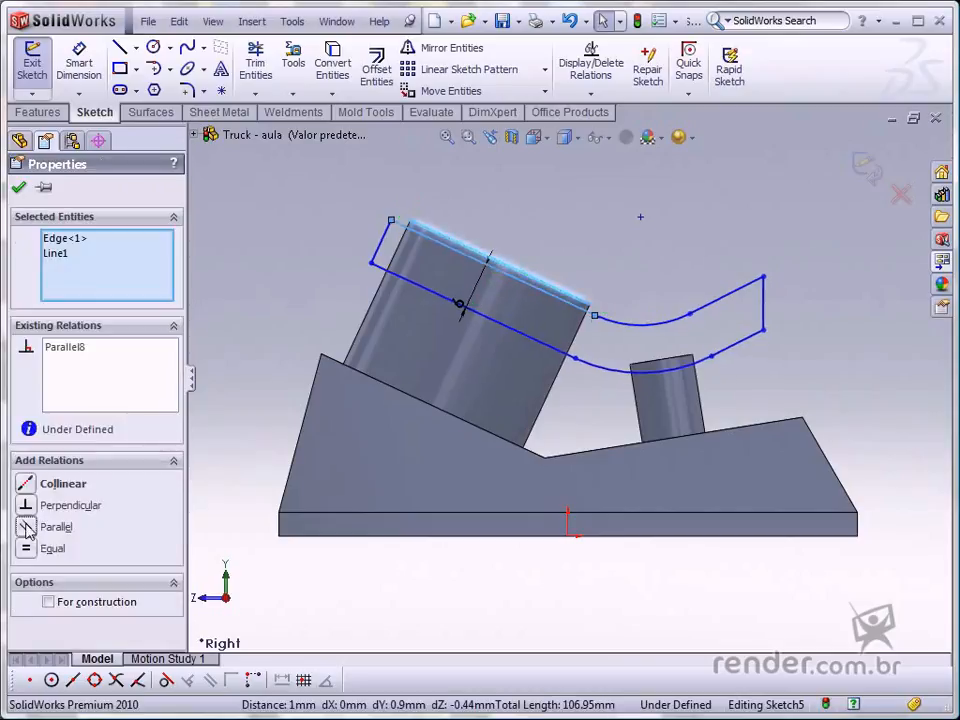
click(291, 272)
Step: Make the lower sloping line parallel to the base's sloped edge under the large cylinder
click(427, 291)
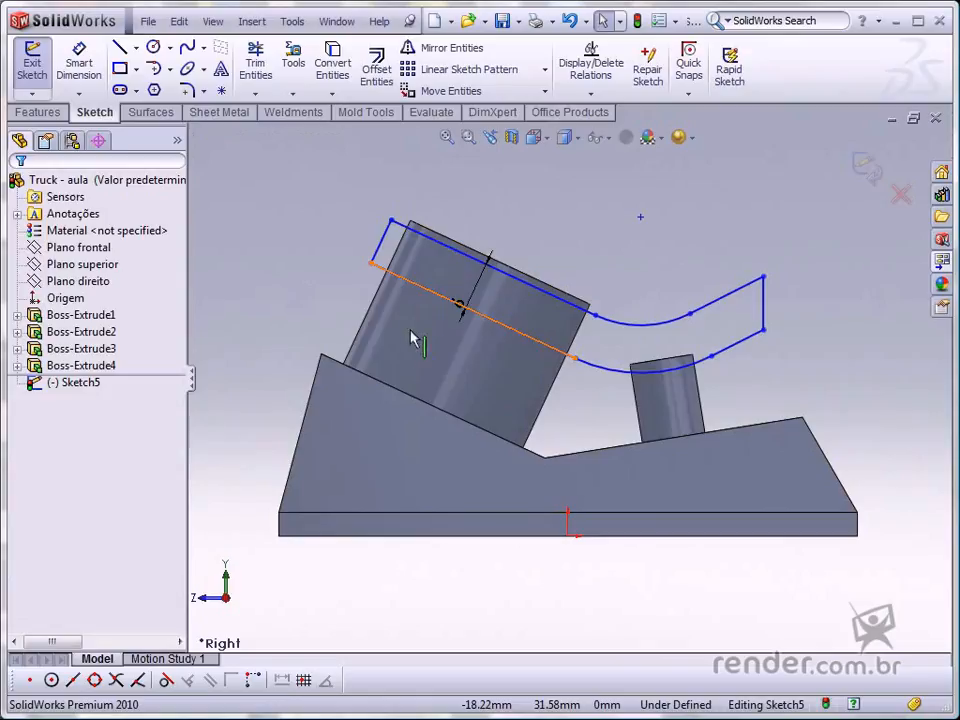
ctrl+click(380, 393)
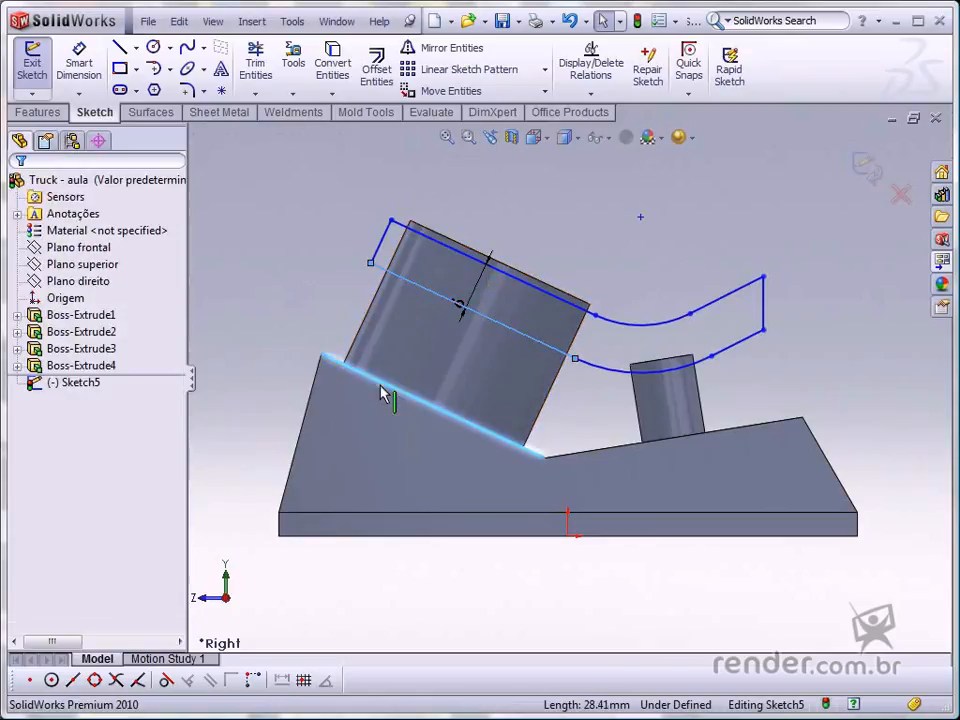
click(27, 527)
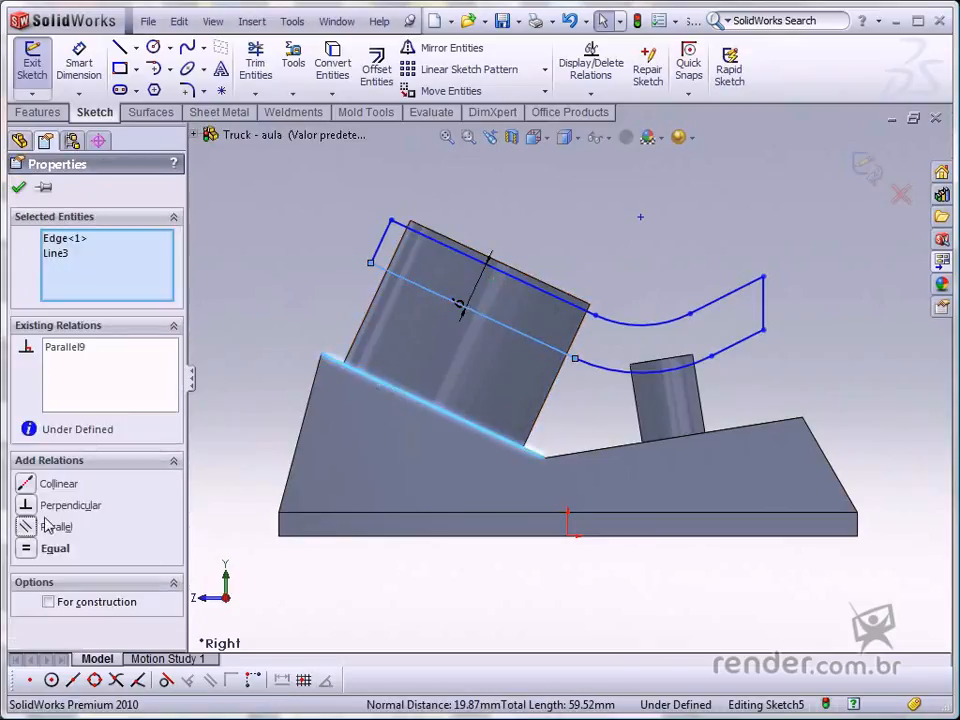
click(283, 283)
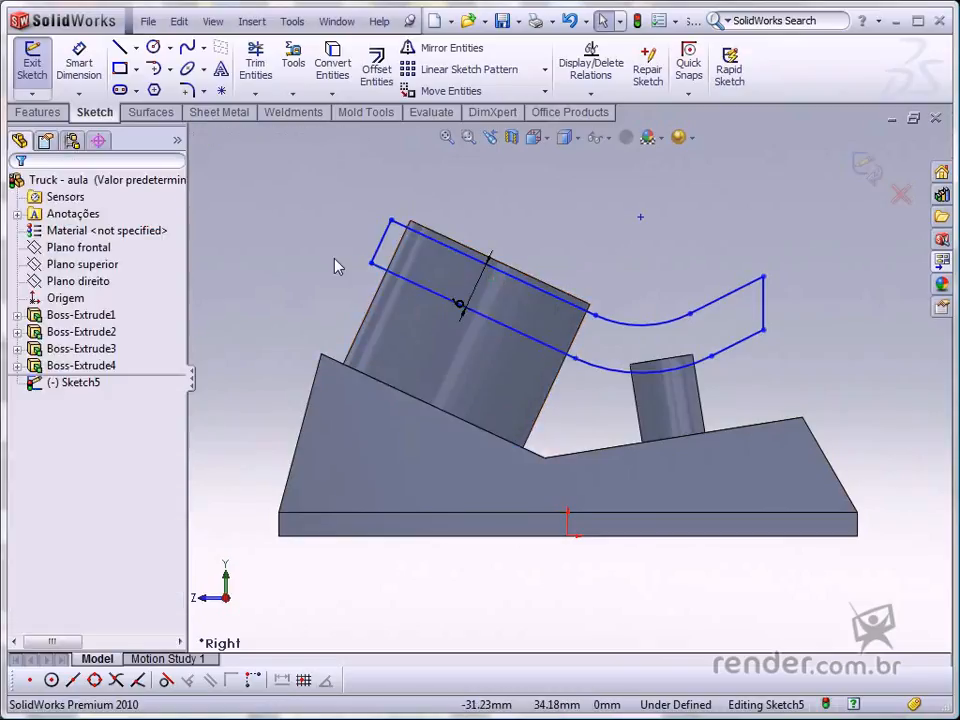
Step: Make the profile's short end line at the large cylinder parallel to the cylinder's adjacent silhouette edge
click(386, 246)
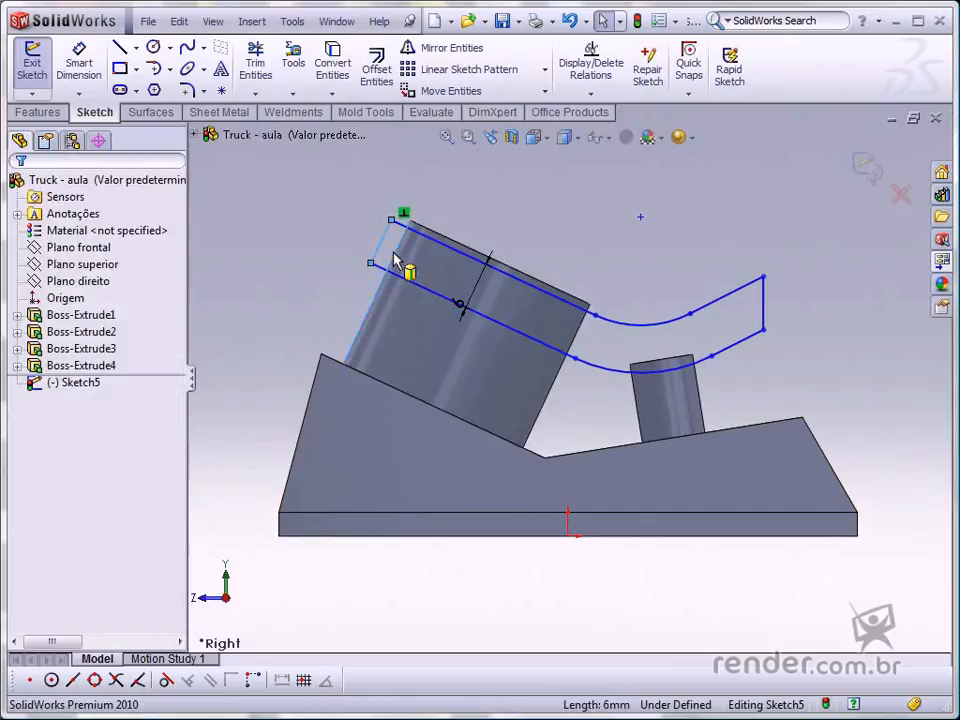
ctrl+click(393, 260)
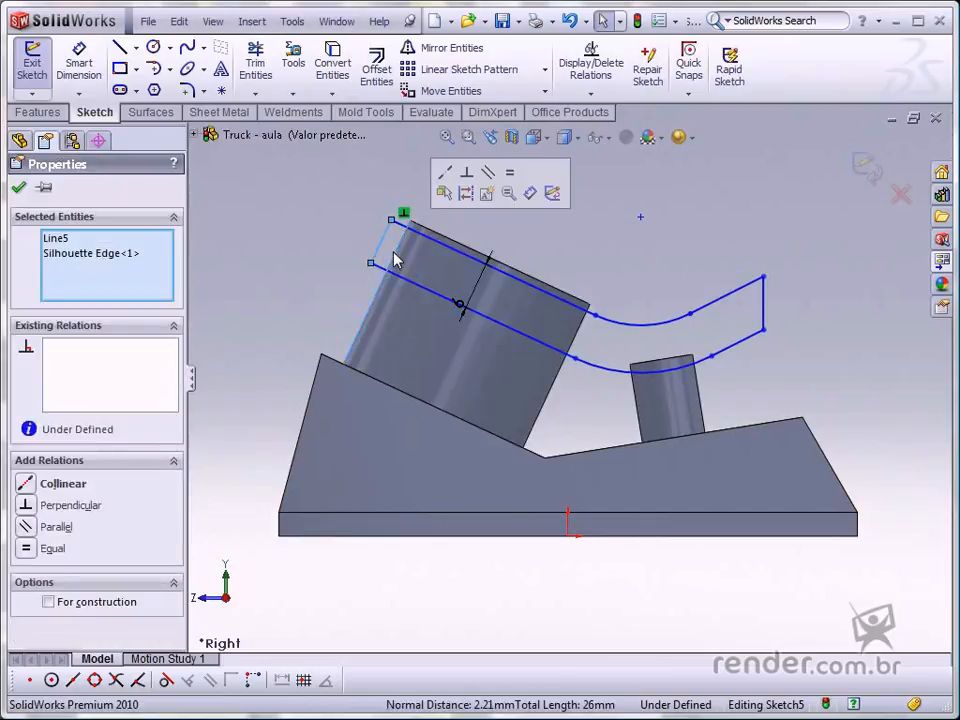
click(27, 527)
click(294, 263)
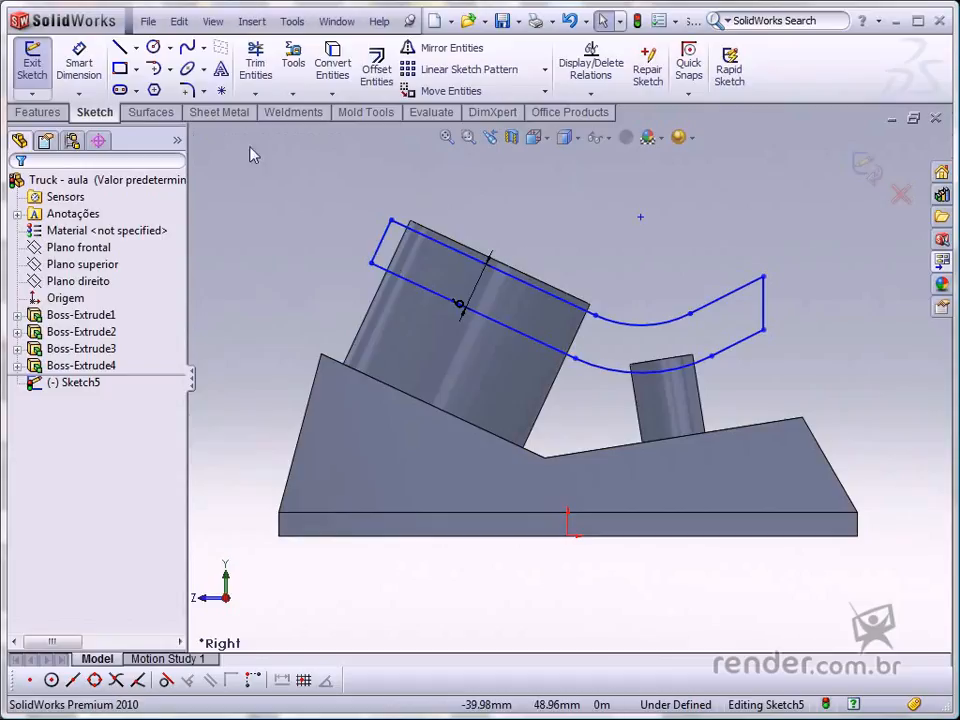
Step: Dimension the distance between the short end line and the large cylinder's adjacent silhouette edge as 3.2 mm
click(78, 62)
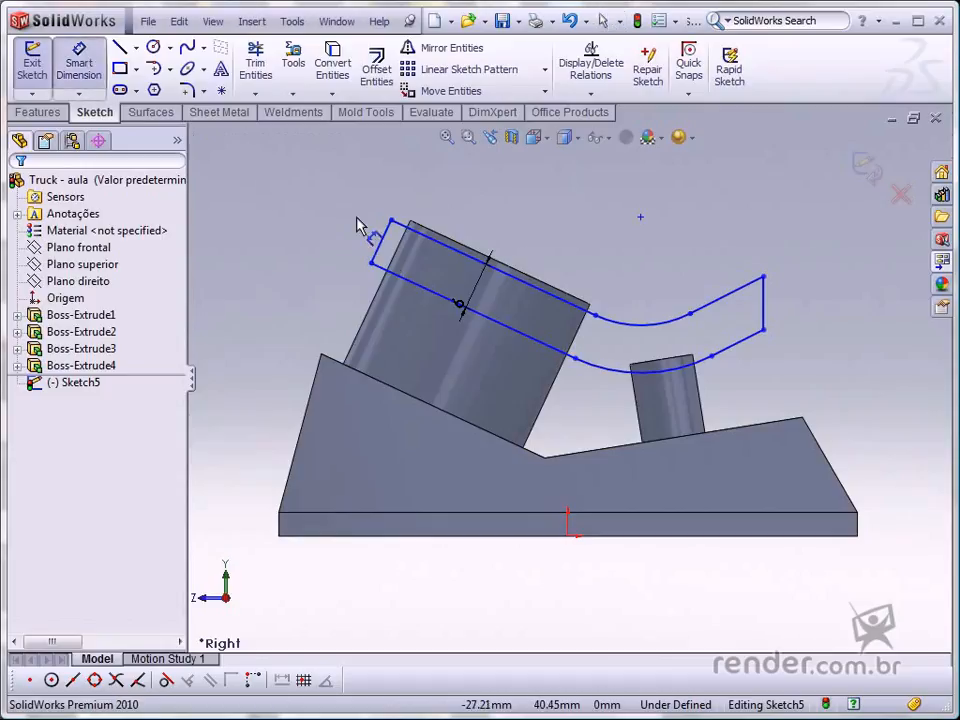
click(389, 238)
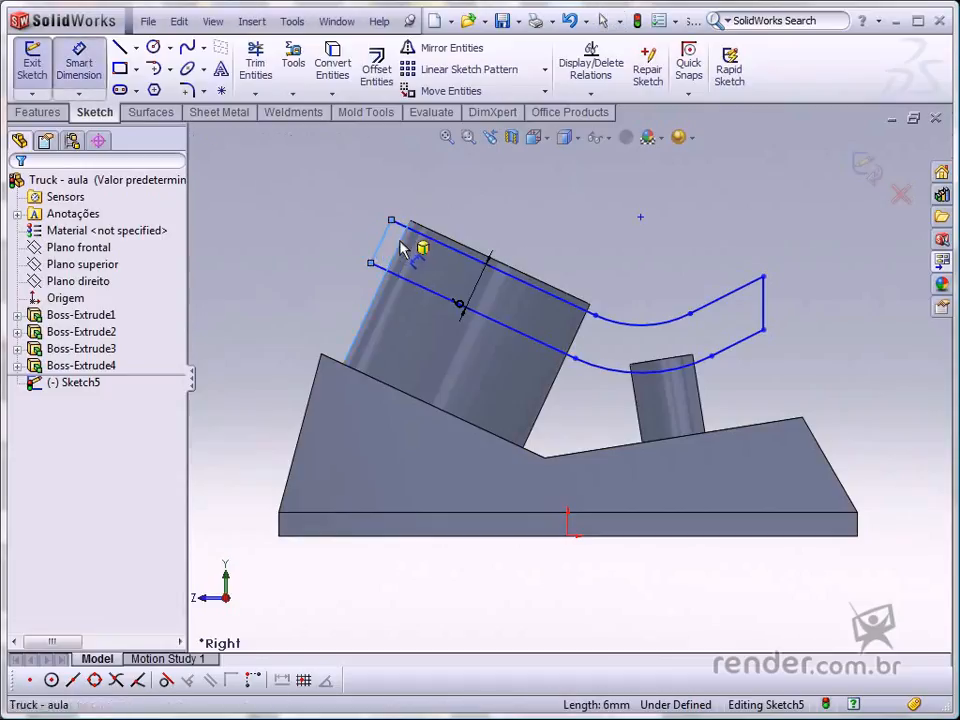
click(430, 203)
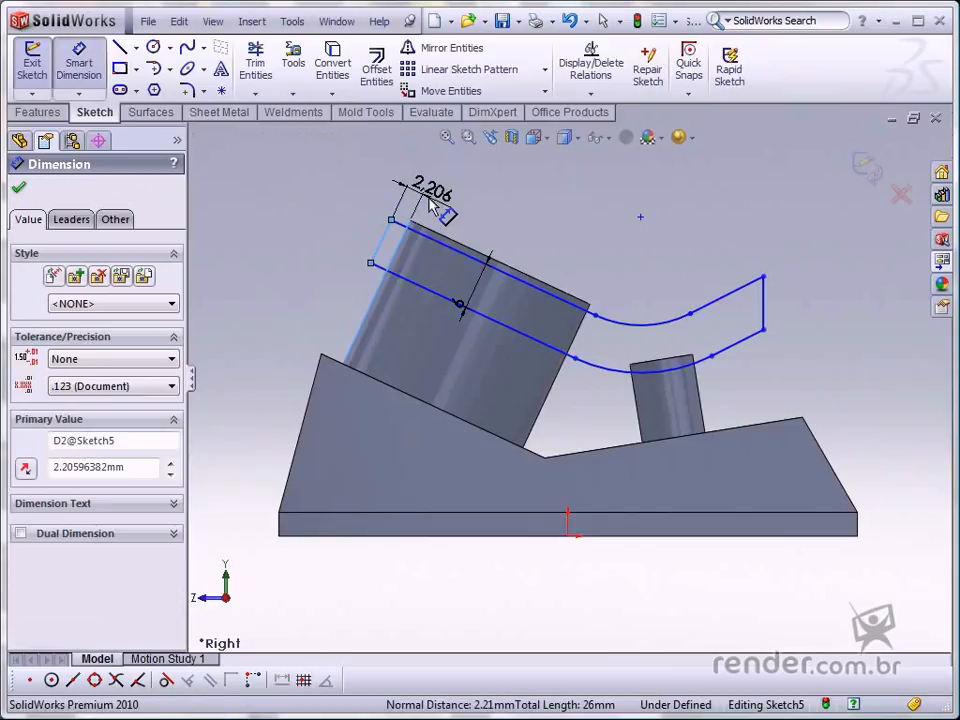
text(3.2)
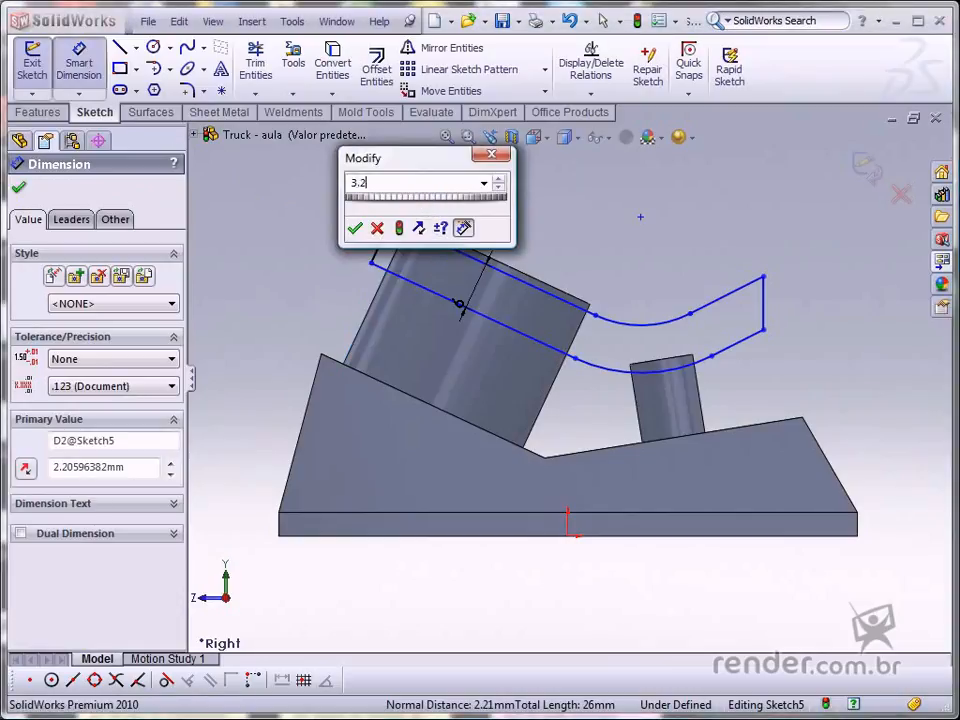
key(Return)
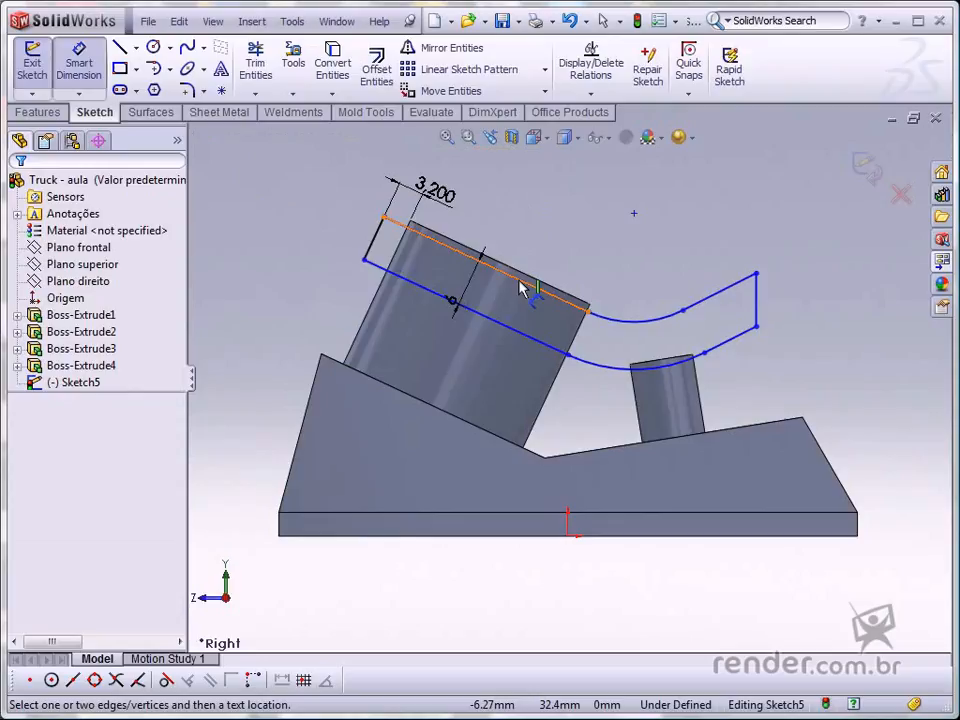
Step: Dimension the horizontal distance between the profile's two upper endpoints as 53 mm
click(384, 216)
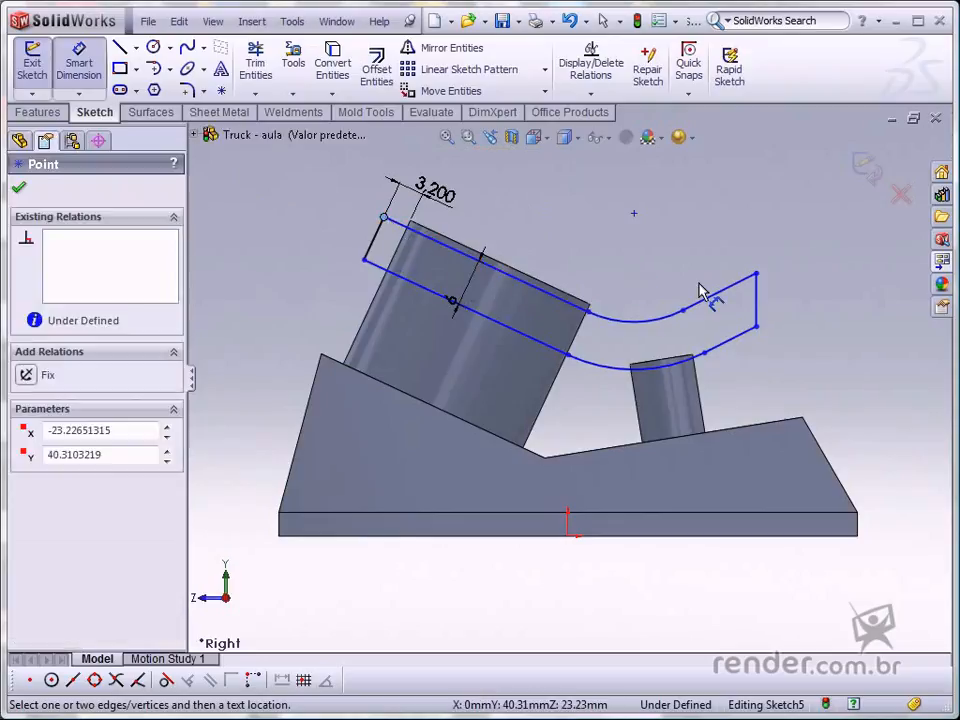
click(756, 273)
key(z)
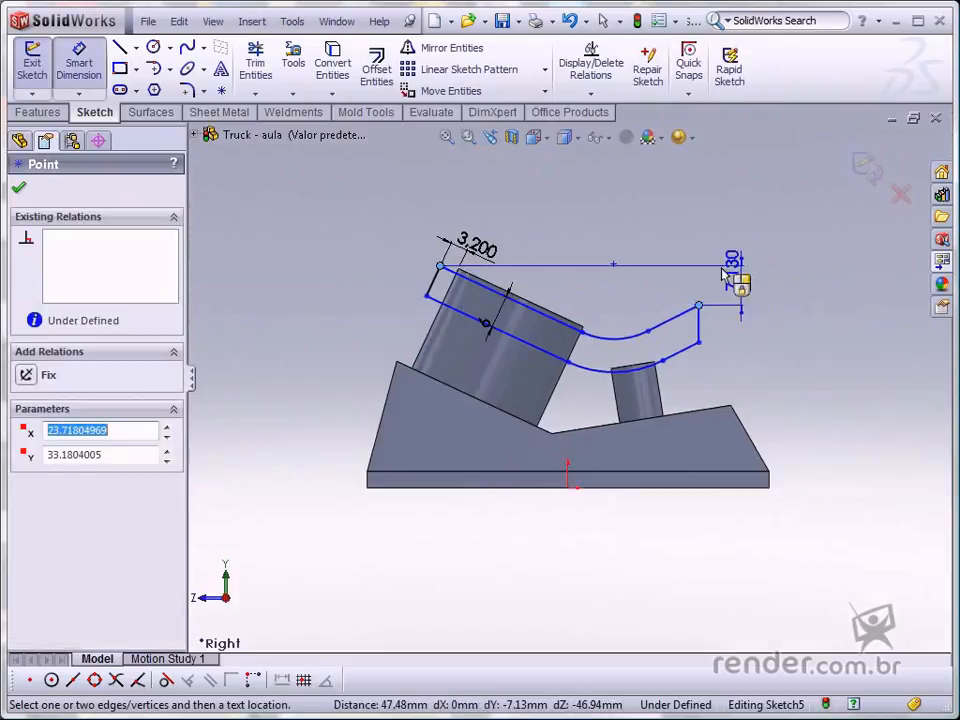
click(587, 218)
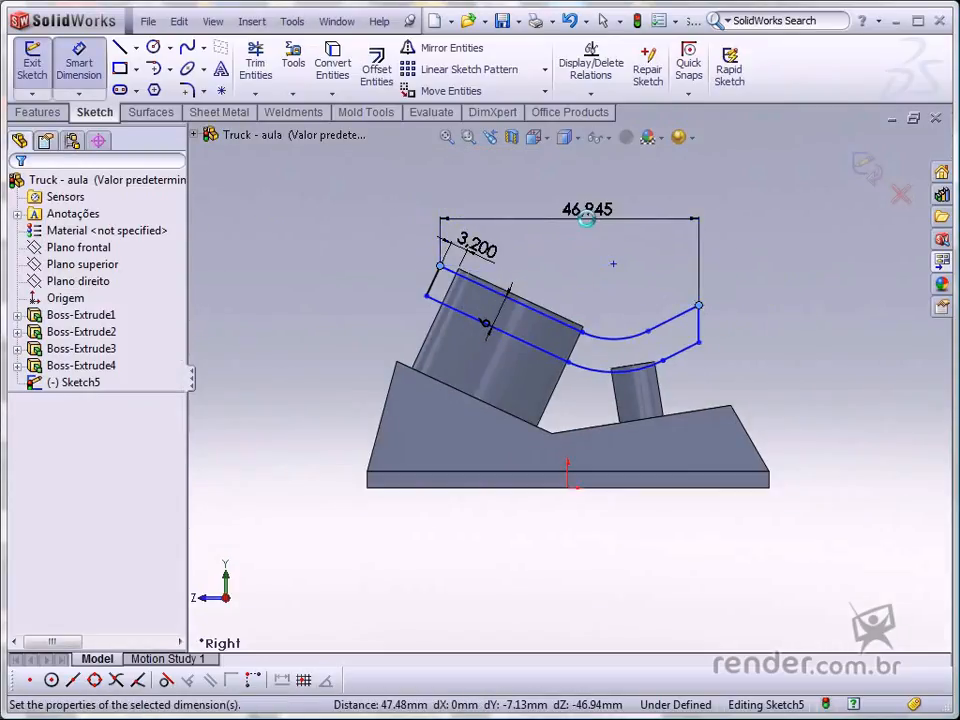
text(2)
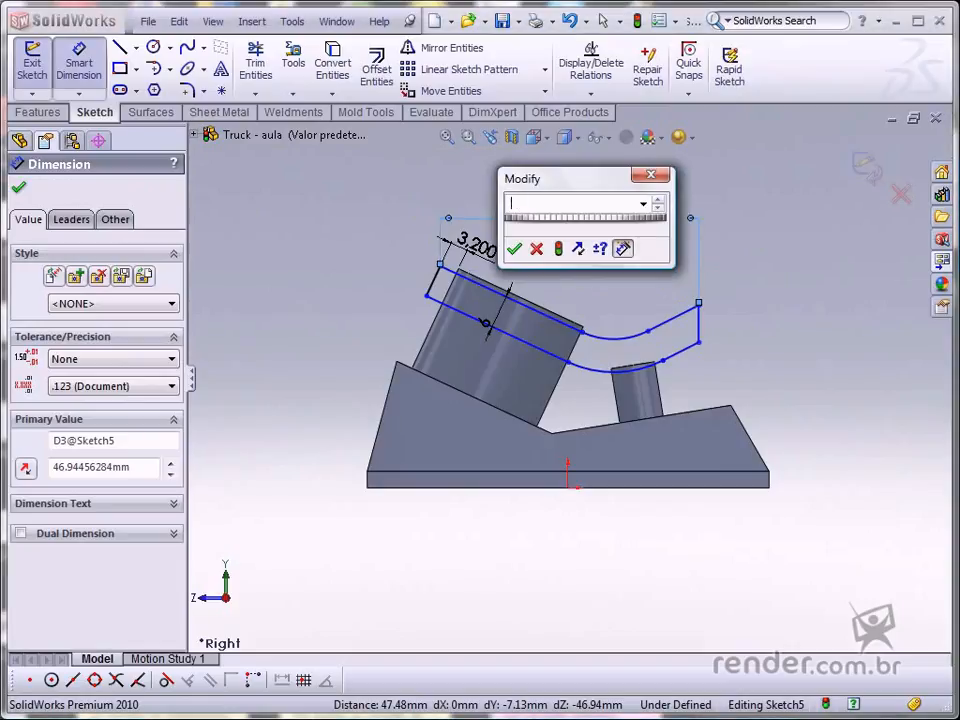
key(Return)
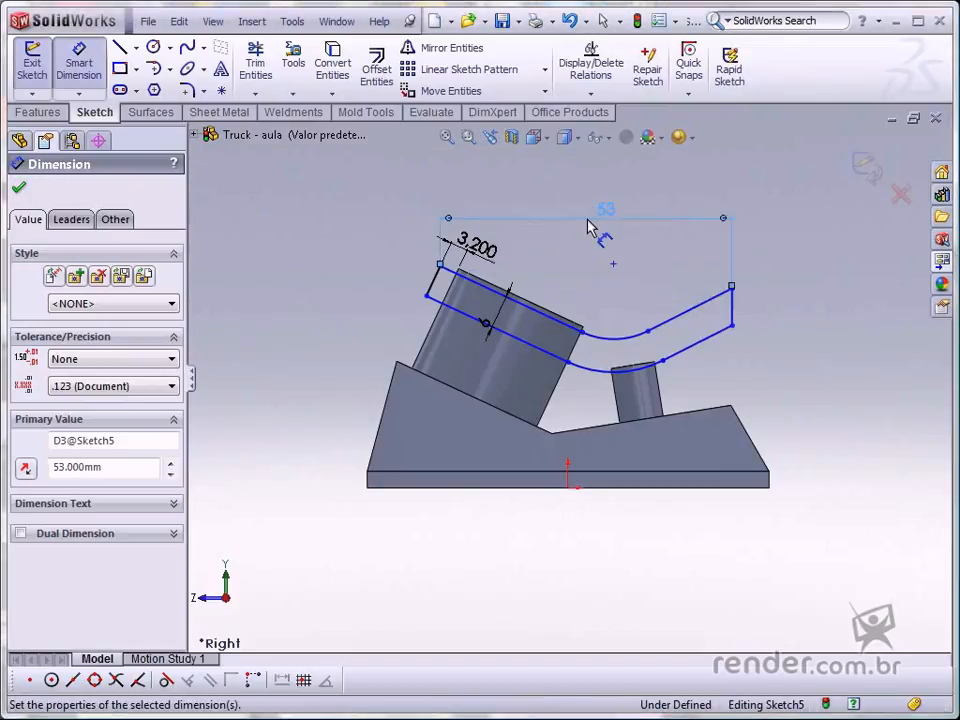
click(613, 258)
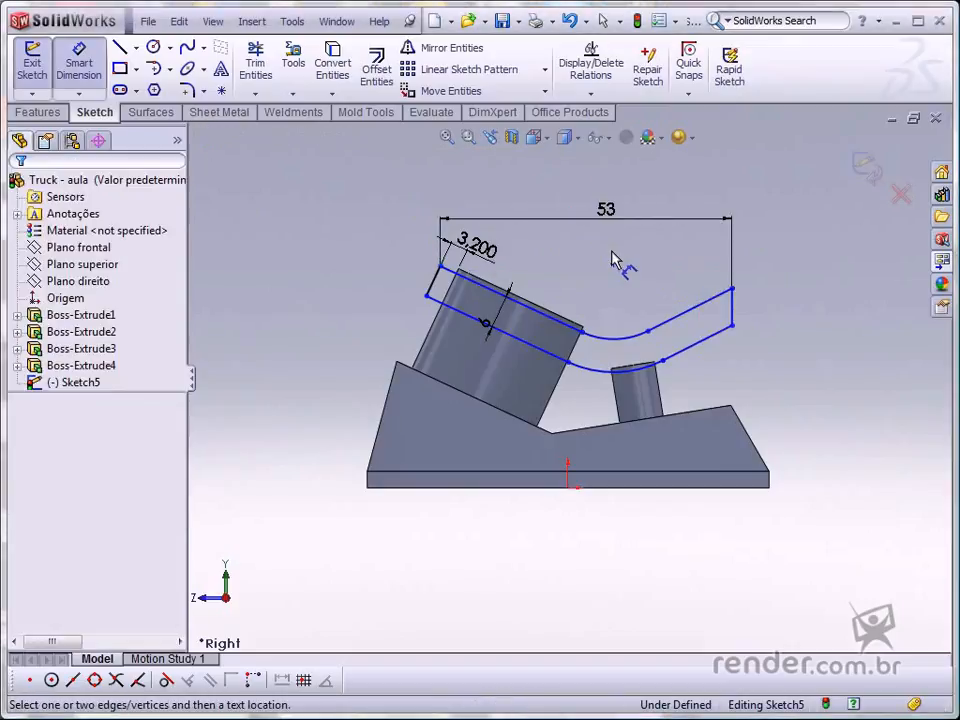
Step: Dimension the distance from the lower sloping line to the base's sloped edge under the large cylinder as 12.7 mm
click(527, 344)
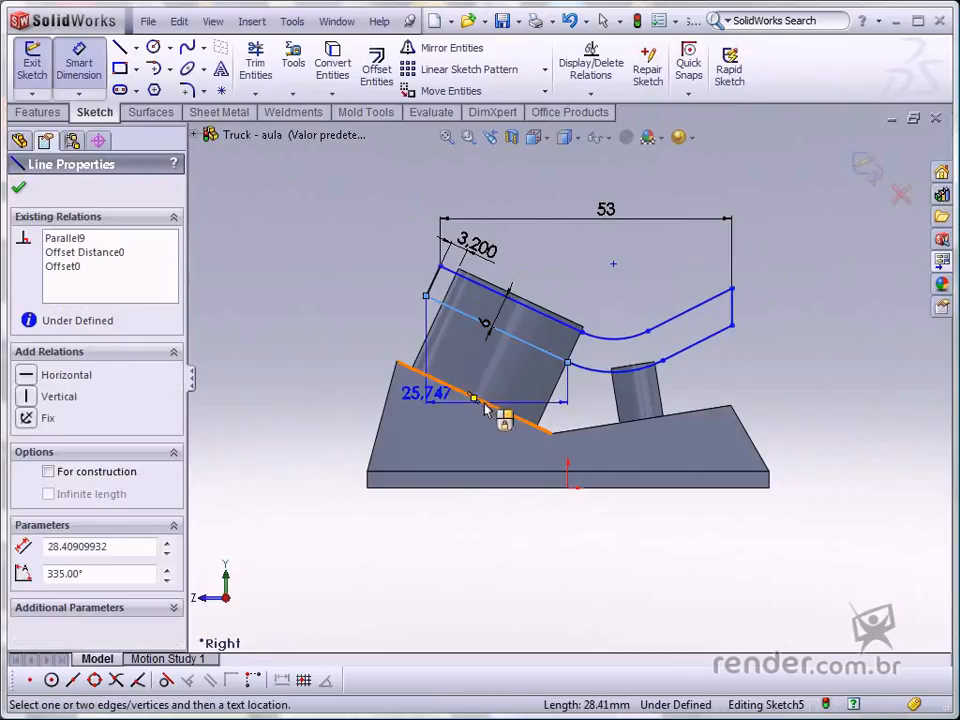
click(500, 408)
click(405, 330)
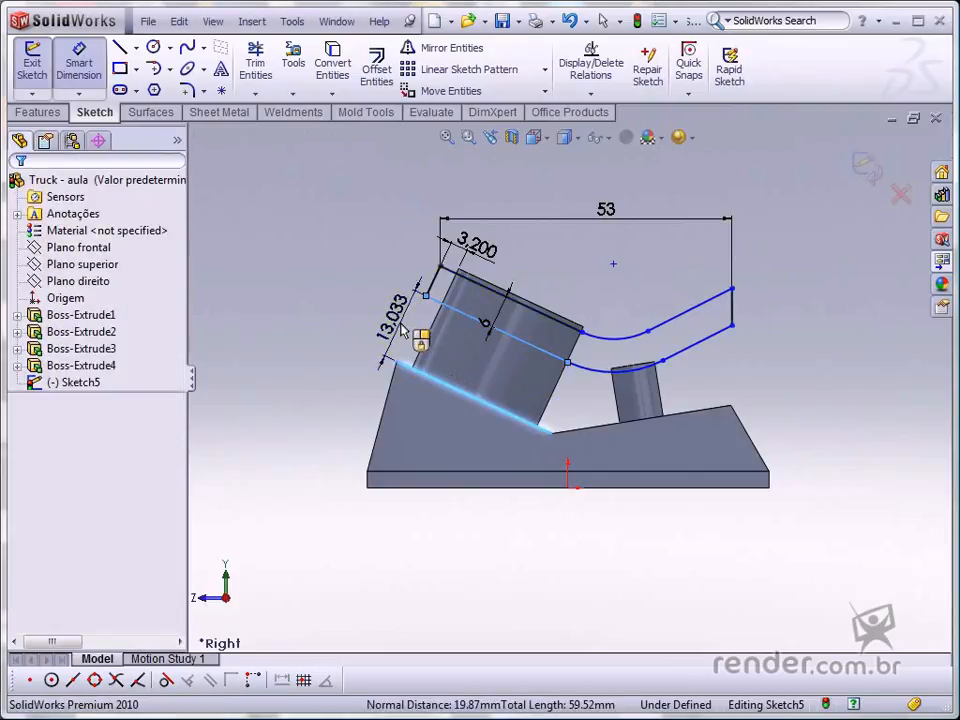
text(1)
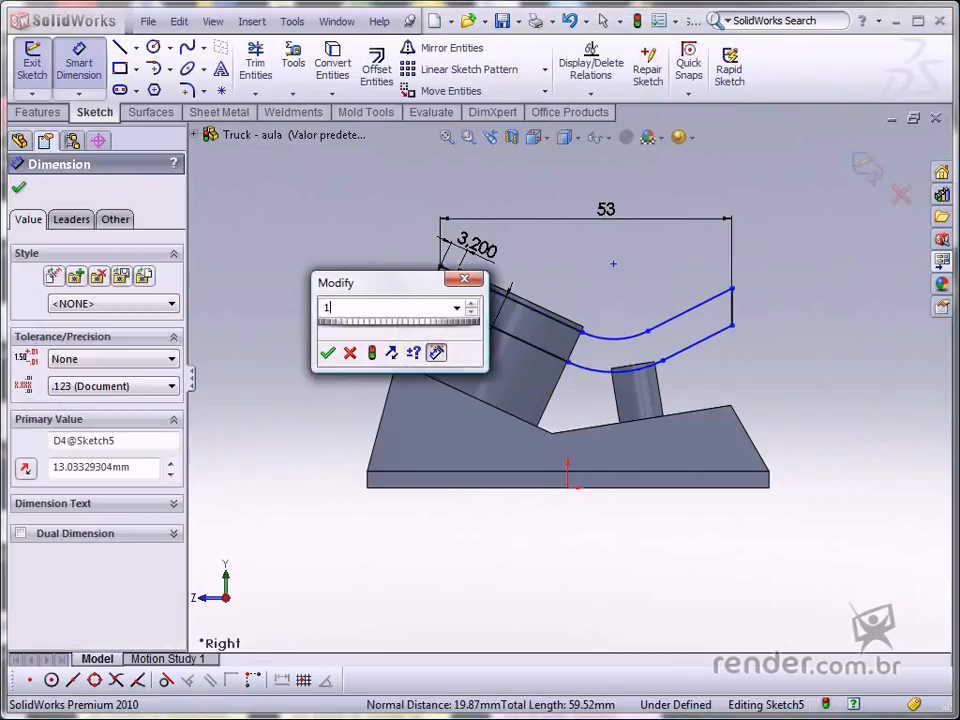
text(2.7)
key(Return)
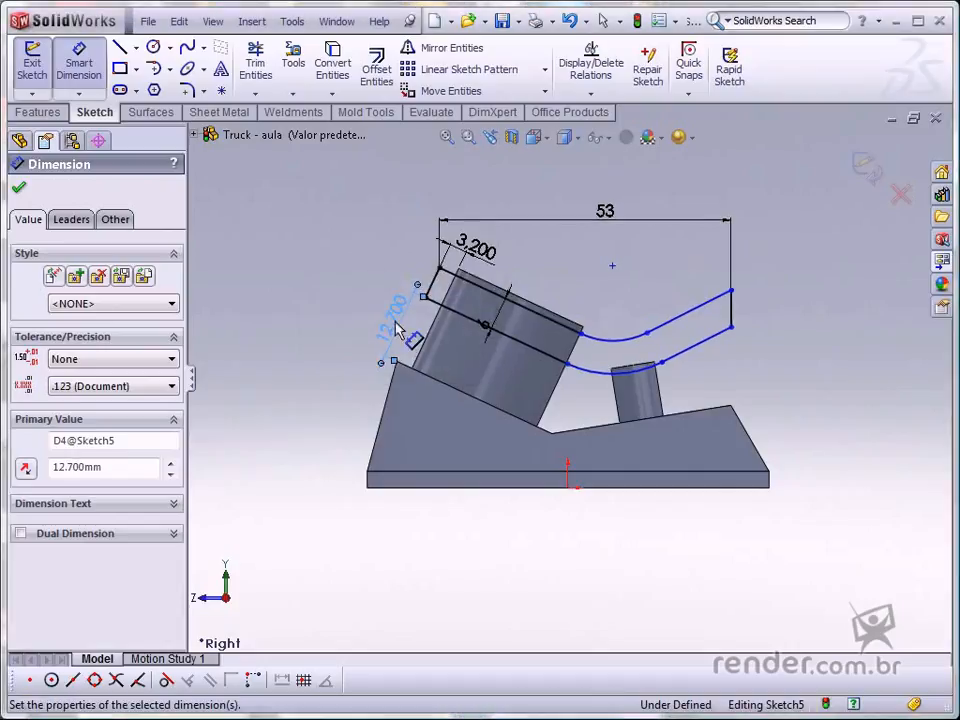
click(336, 242)
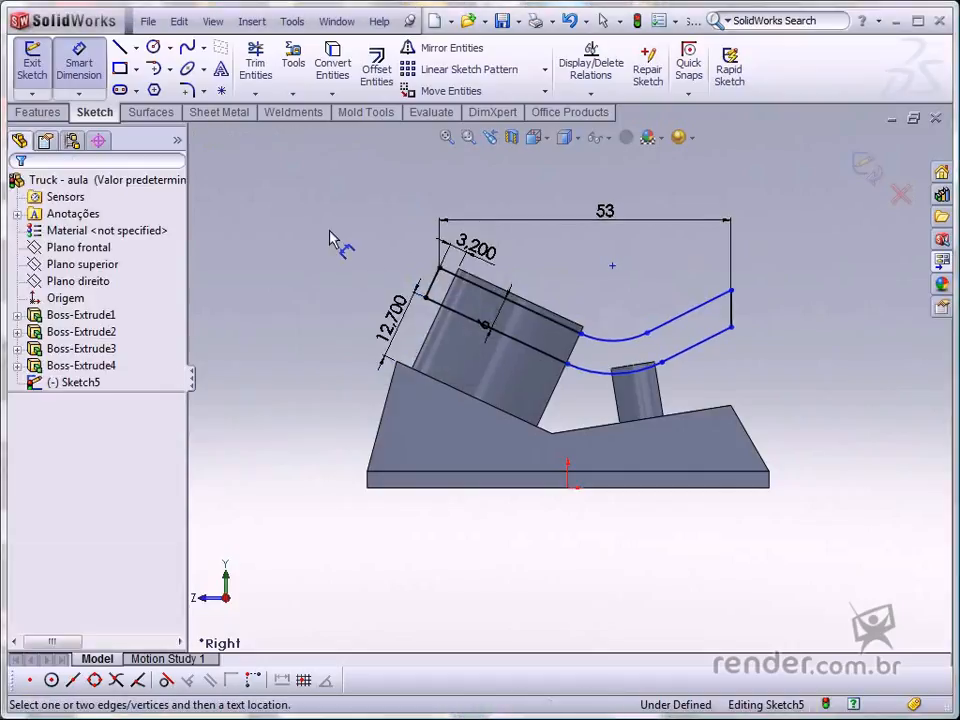
Step: Dimension the profile's upper arc with a radius of 10 mm
click(620, 342)
click(614, 325)
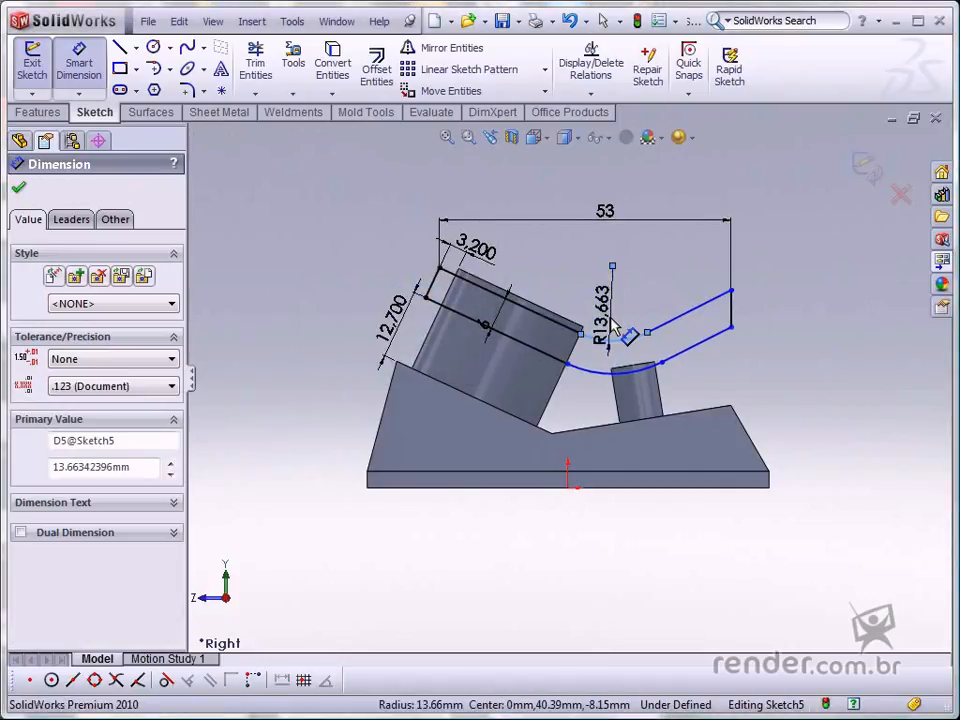
text(10)
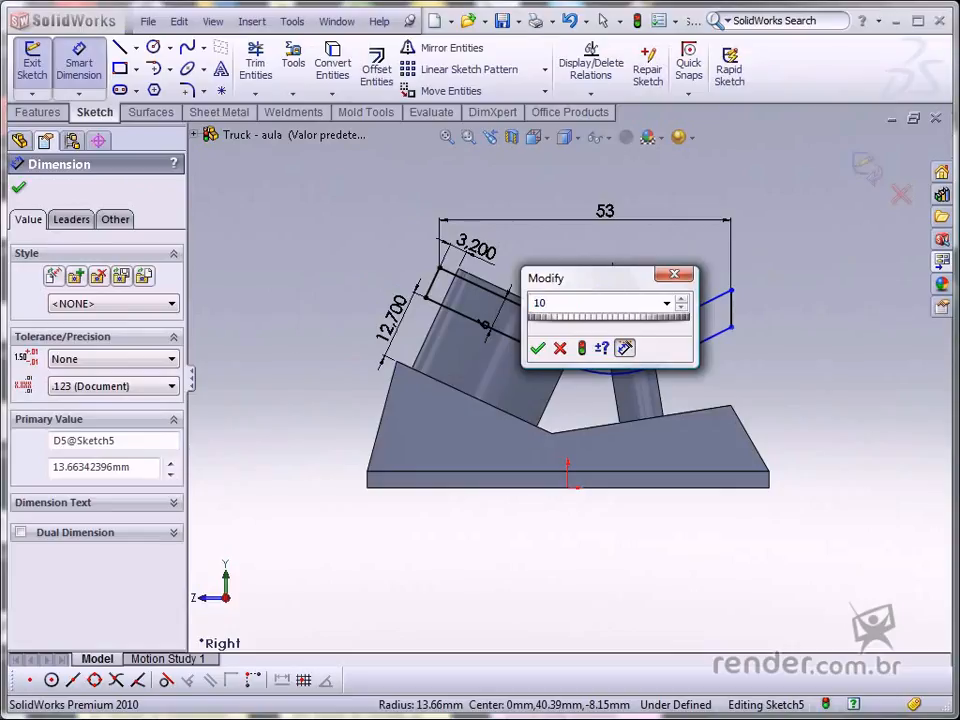
key(Return)
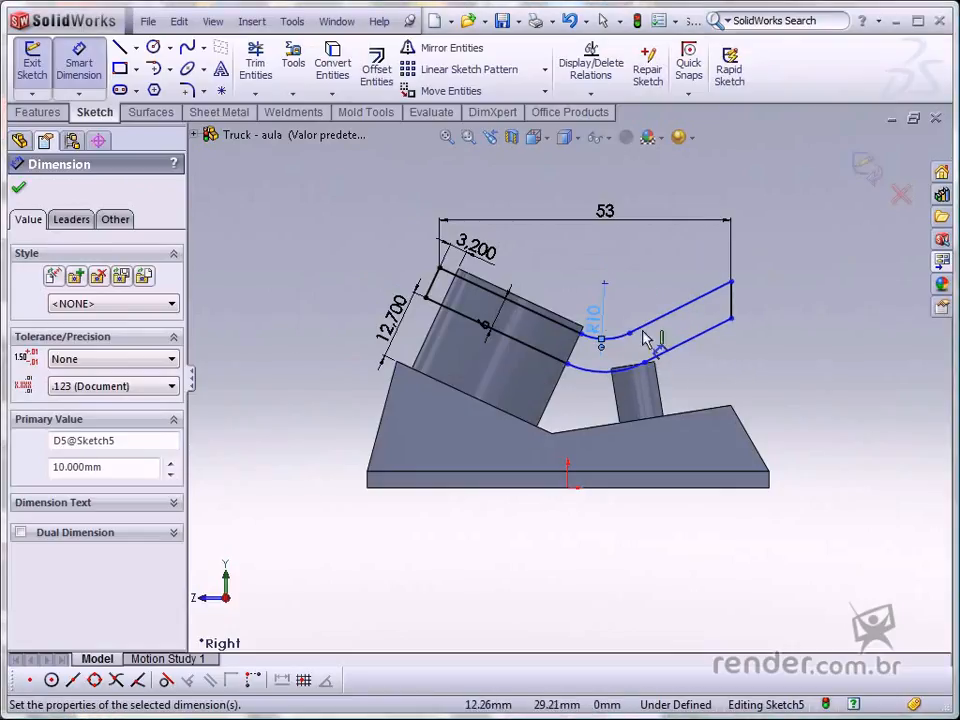
click(780, 347)
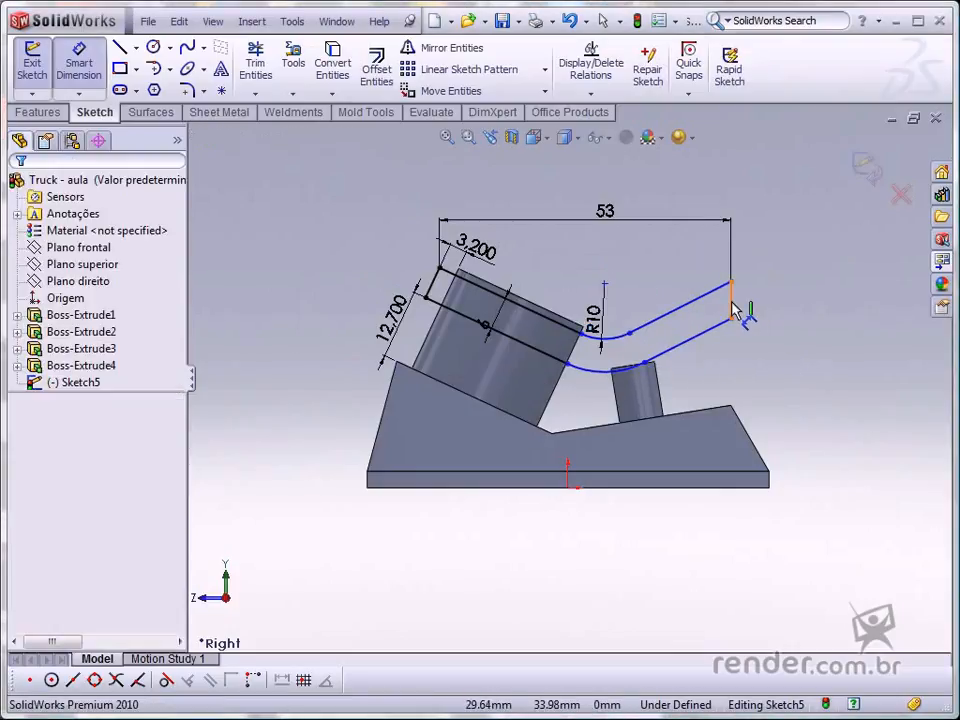
Step: Dimension the vertical end line beyond the small cylinder as 7 mm long
click(733, 304)
click(769, 305)
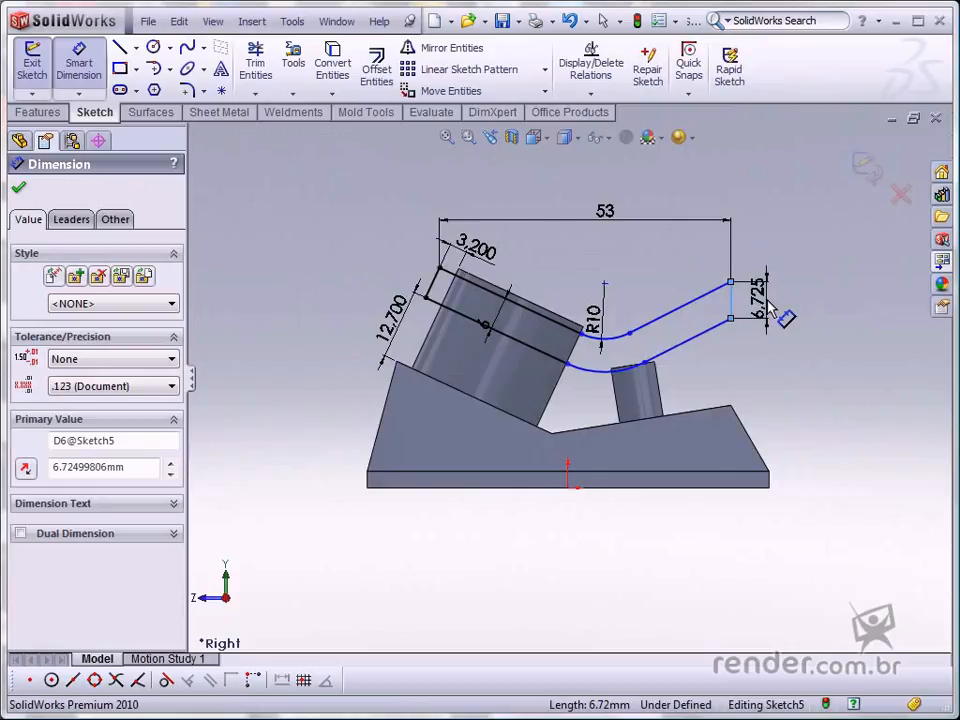
text(7)
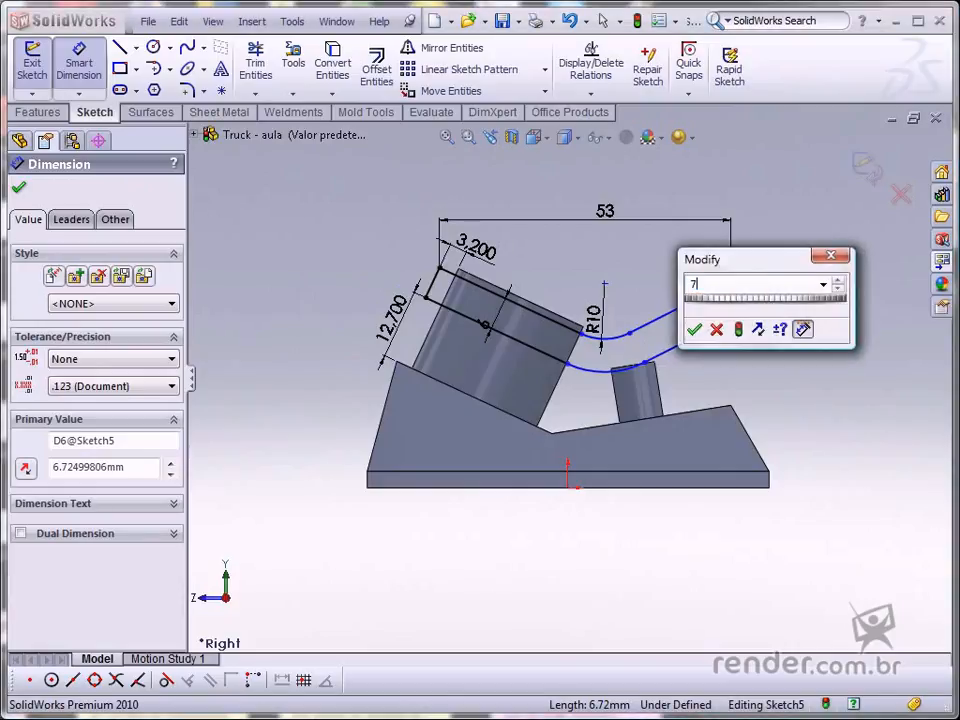
key(Return)
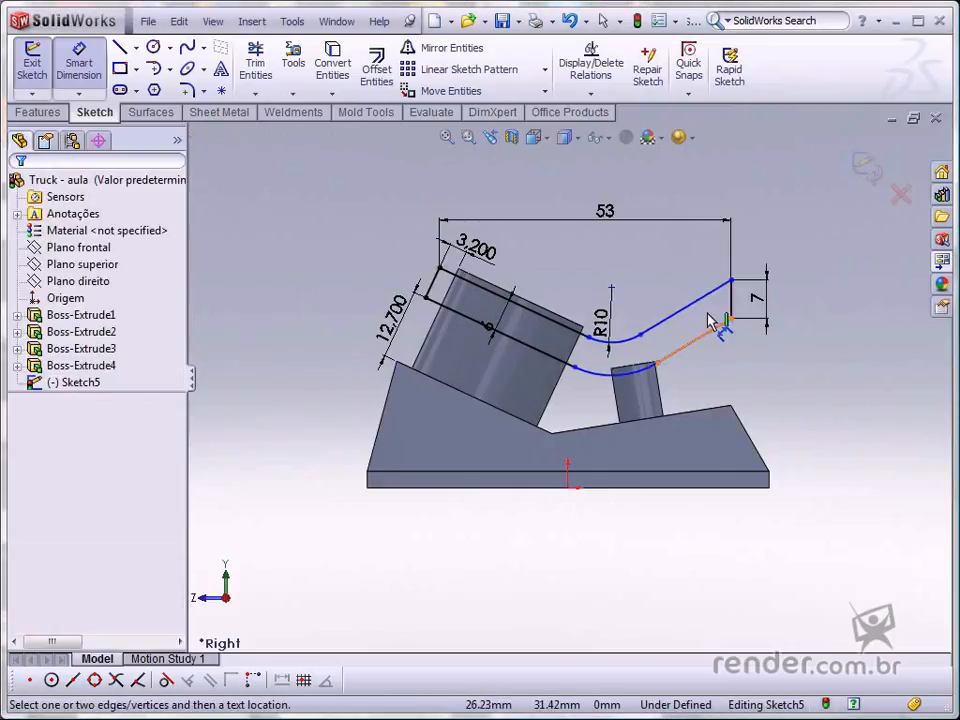
Step: Dimension the upper line between the arc and the vertical end line as 17.5 mm long, and leave the dimension command
click(689, 304)
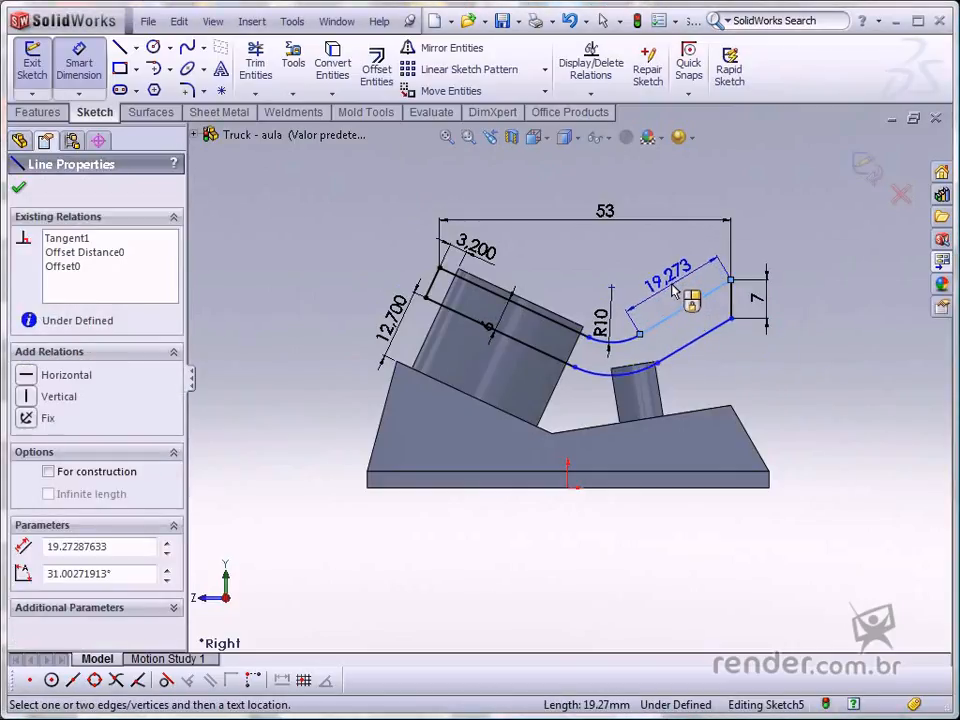
click(675, 291)
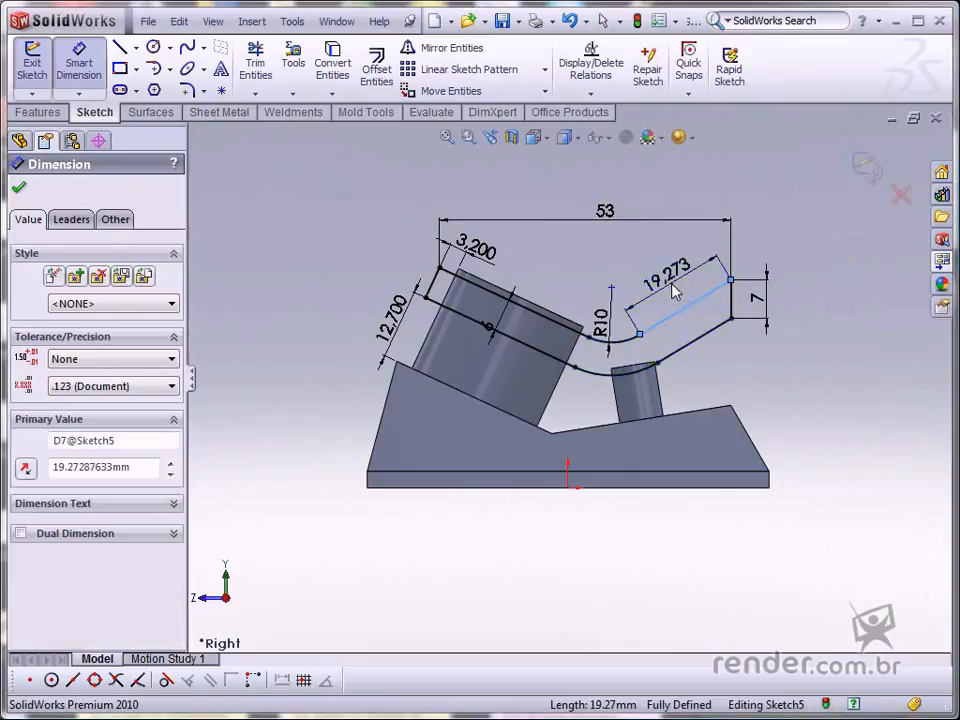
text(17.5)
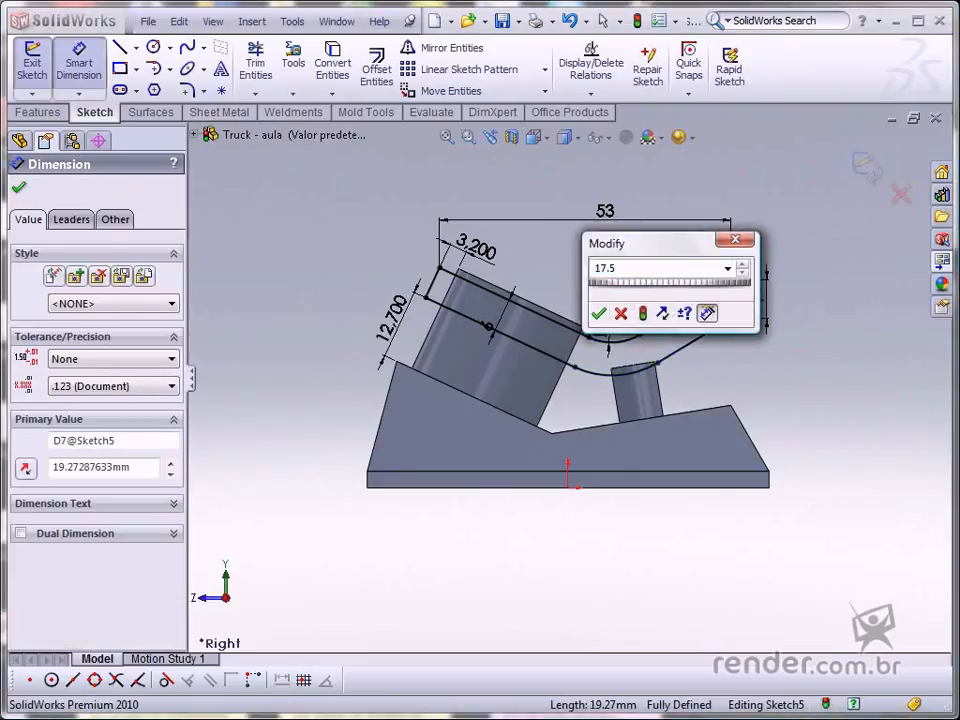
key(Return)
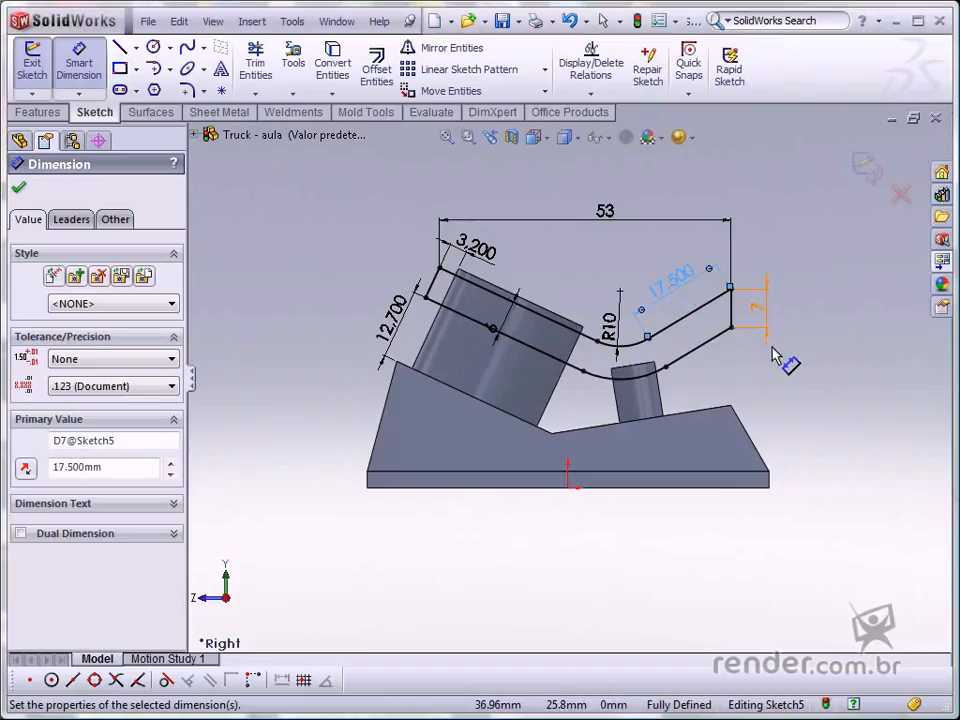
key(Escape)
key(Escape)
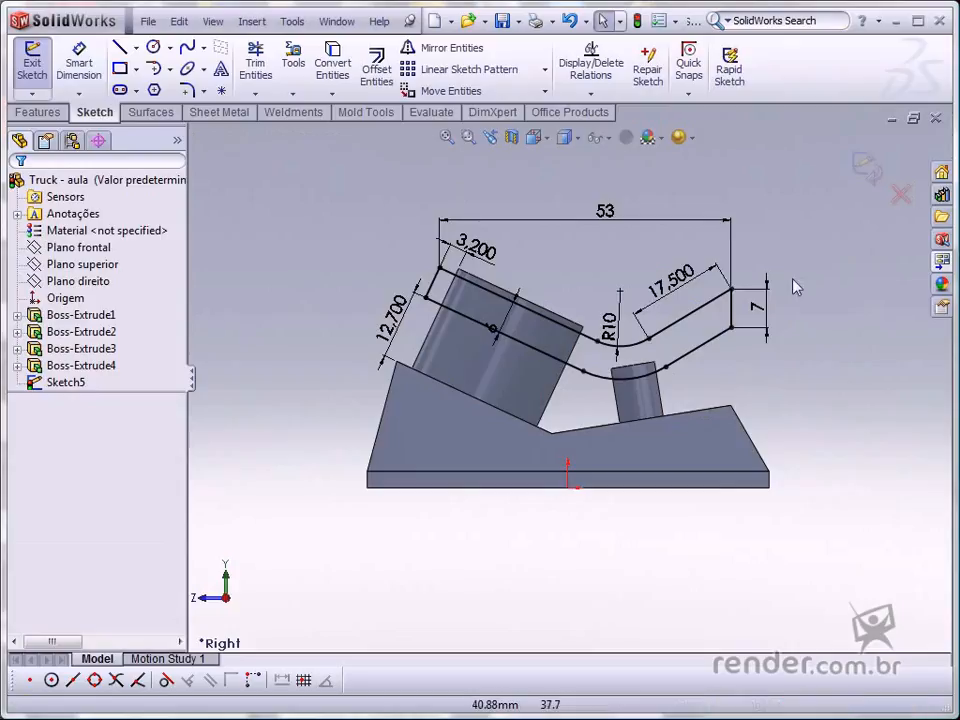
Step: Extrude the closed curved profile as a boss with a Mid Plane end condition and a depth of 40 mm
click(36, 114)
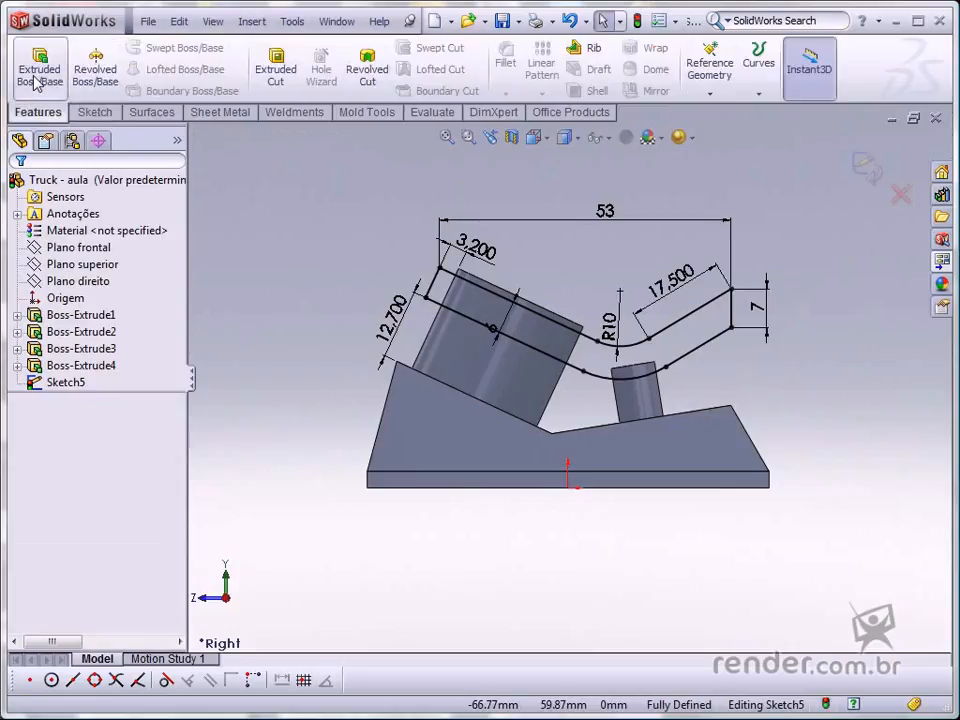
click(40, 70)
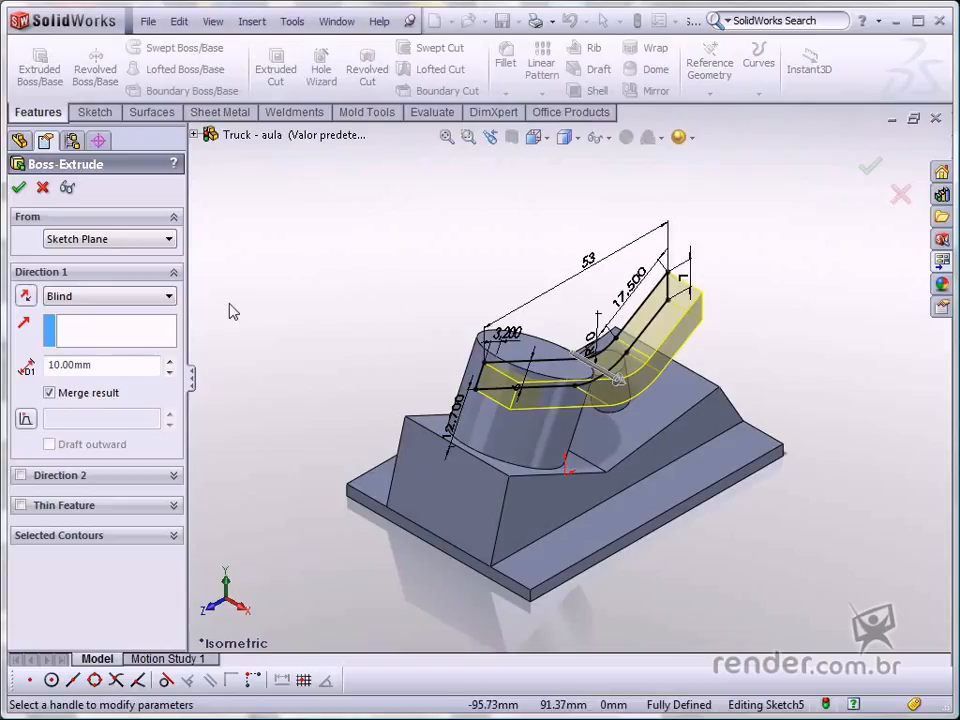
click(170, 297)
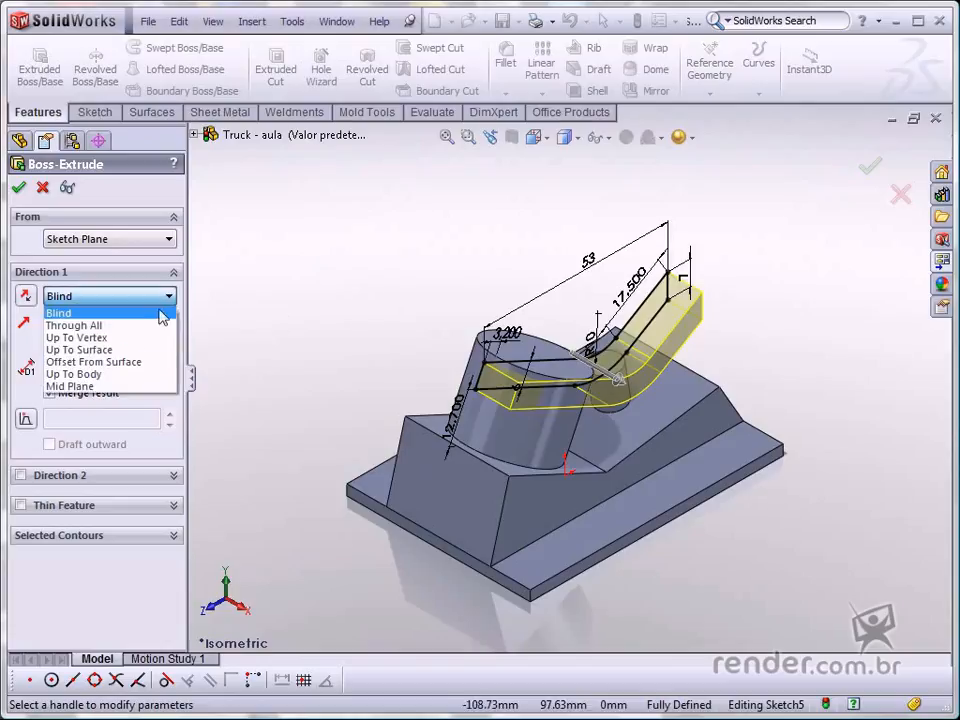
click(84, 389)
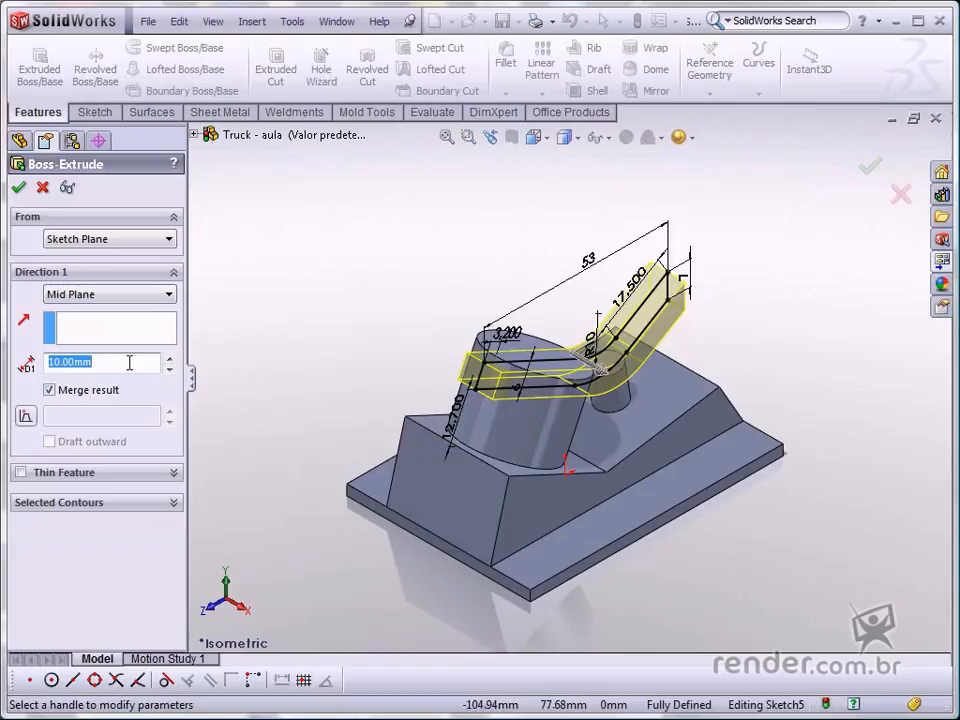
text(40)
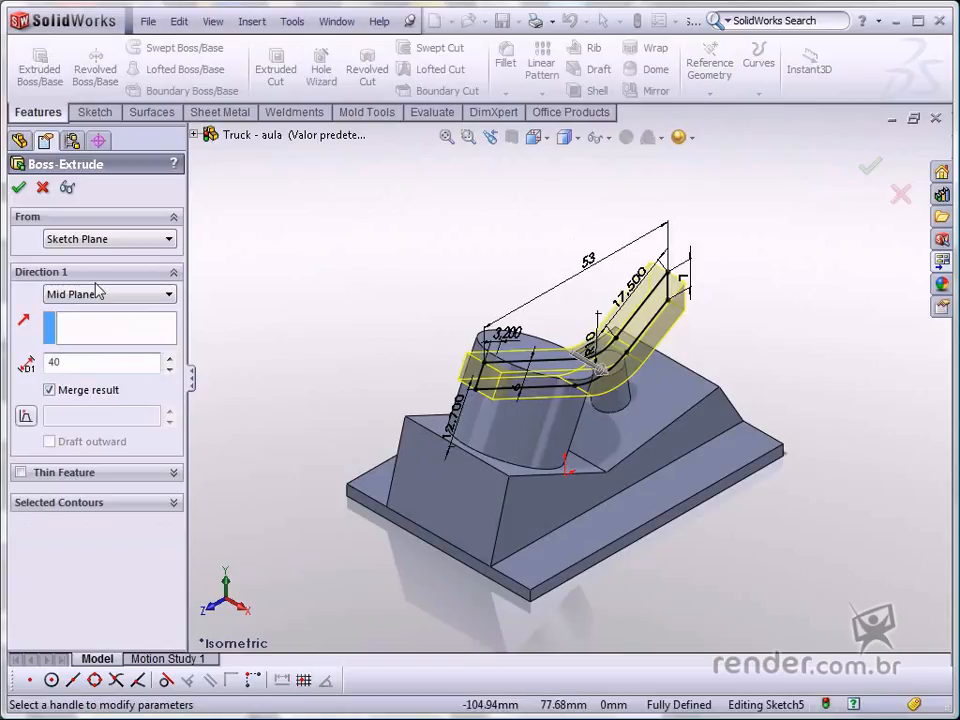
click(18, 187)
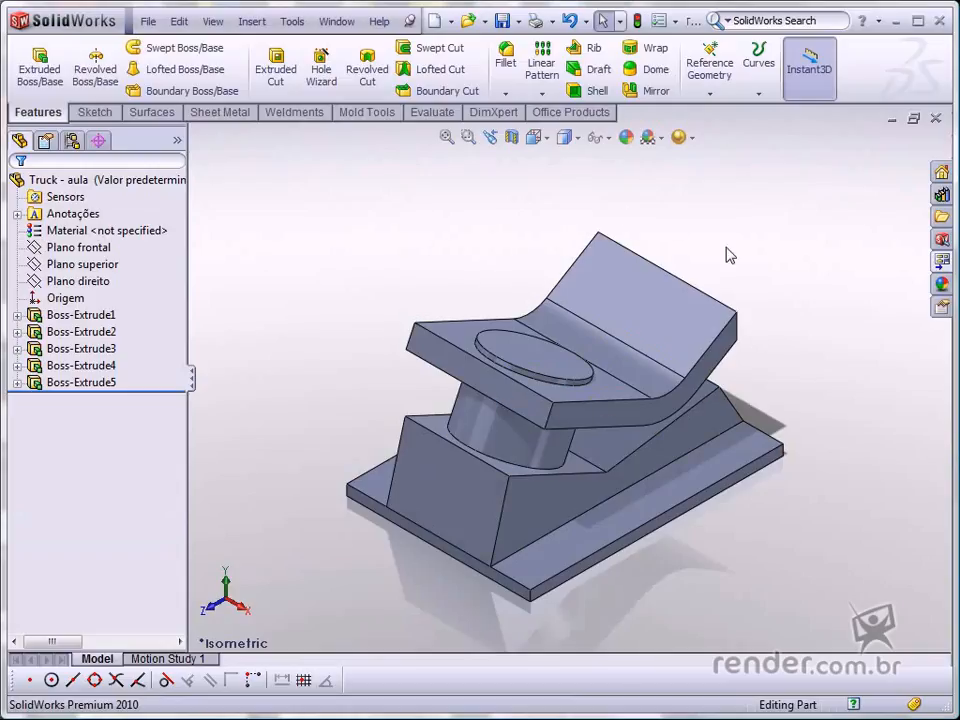
Step: Sketch a circle about 12.2 mm in diameter on Plano direito, centred on the midpoint of the curved plate's vertical end edge
key(ctrl+4)
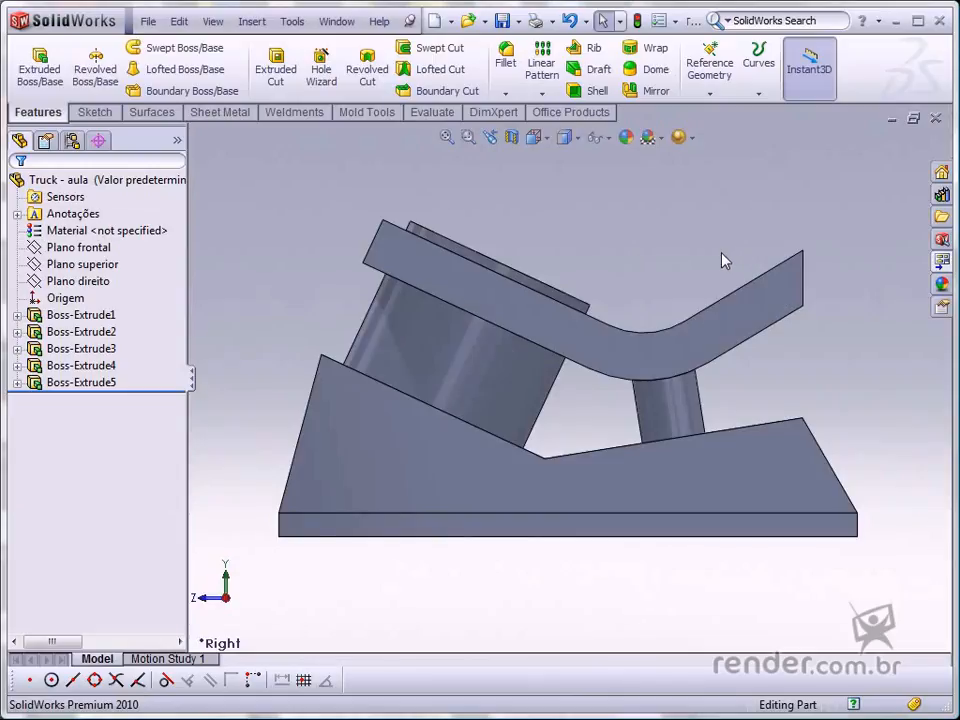
click(92, 281)
click(97, 256)
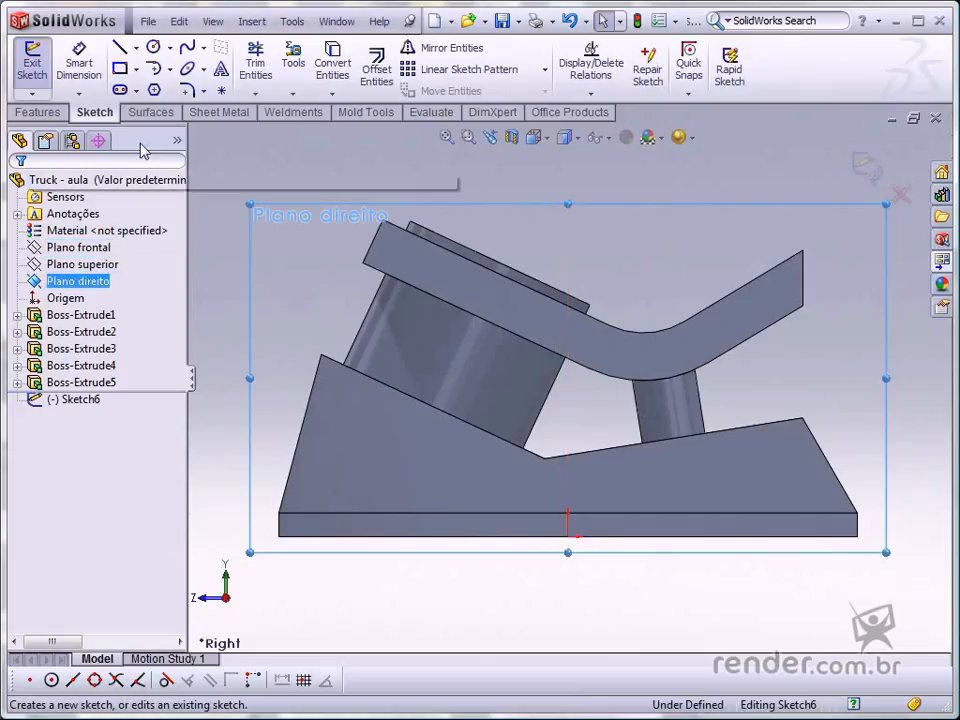
click(154, 48)
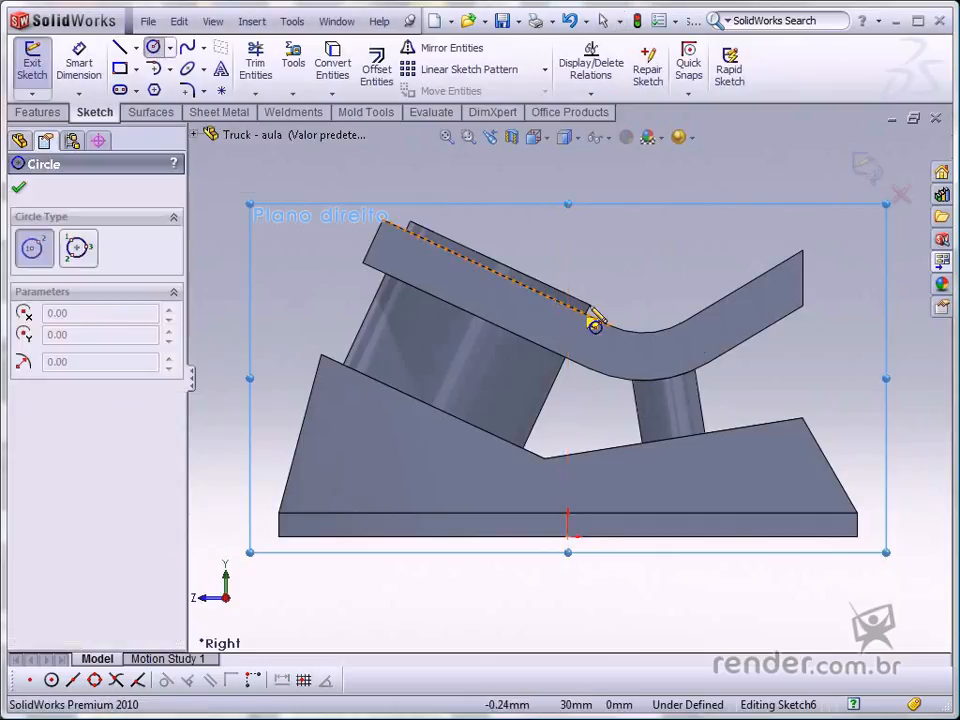
click(802, 277)
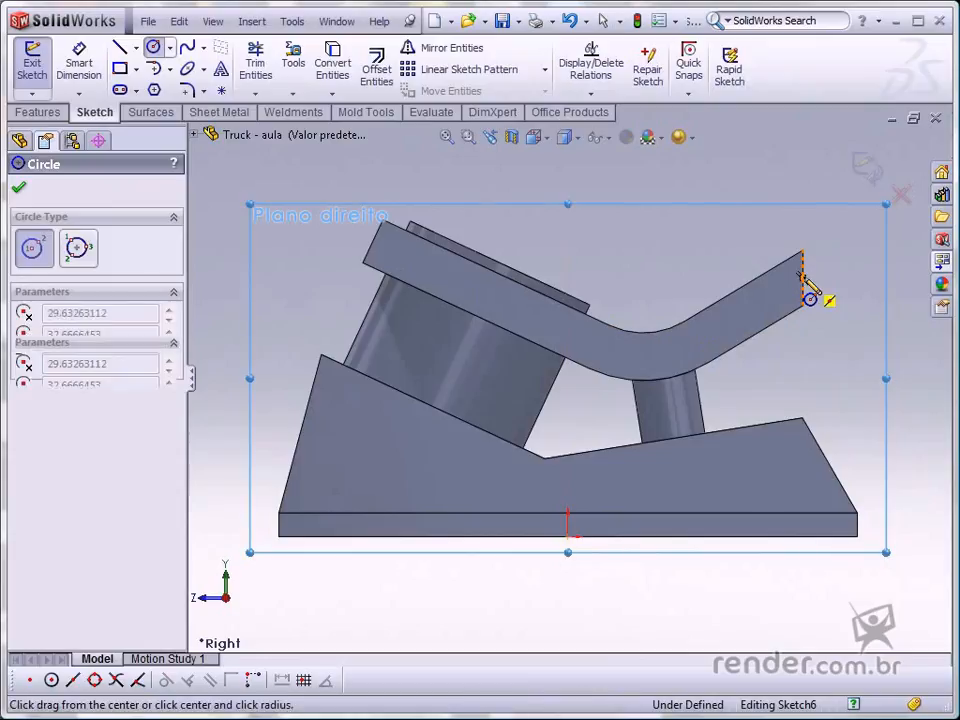
click(801, 327)
key(Escape)
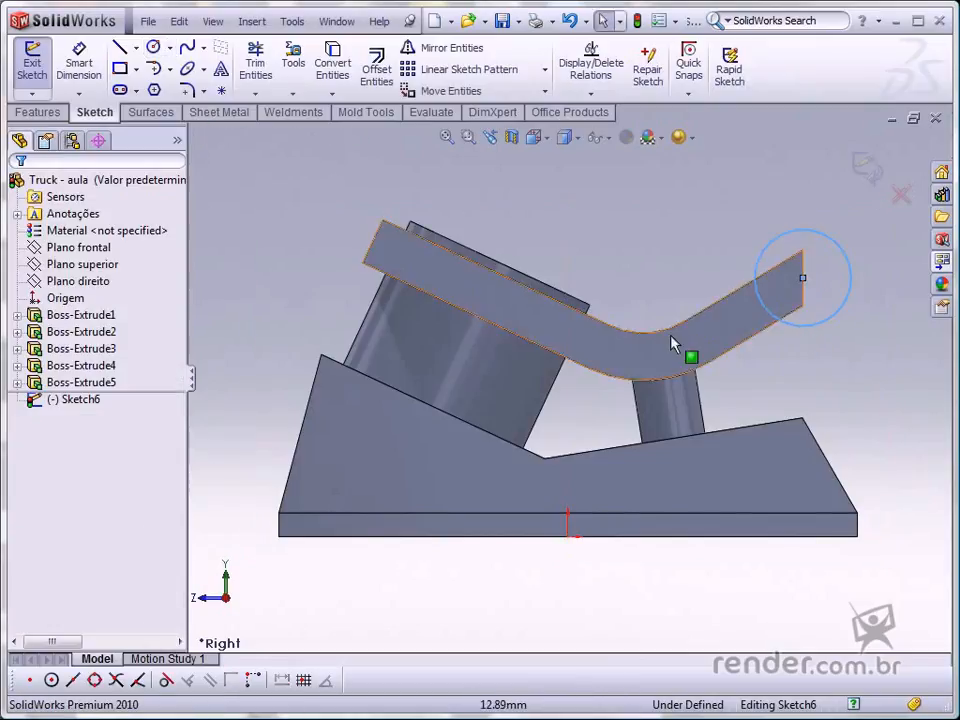
Step: Dimension the circle at the curved plate's end with a diameter of 12.5 mm
click(79, 62)
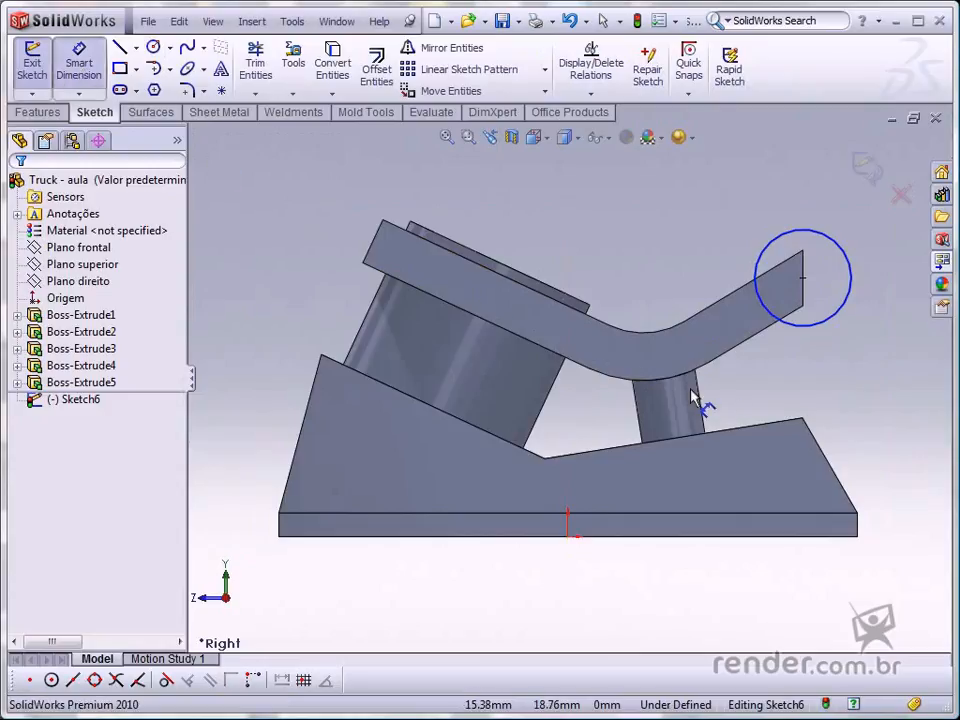
click(810, 232)
click(755, 221)
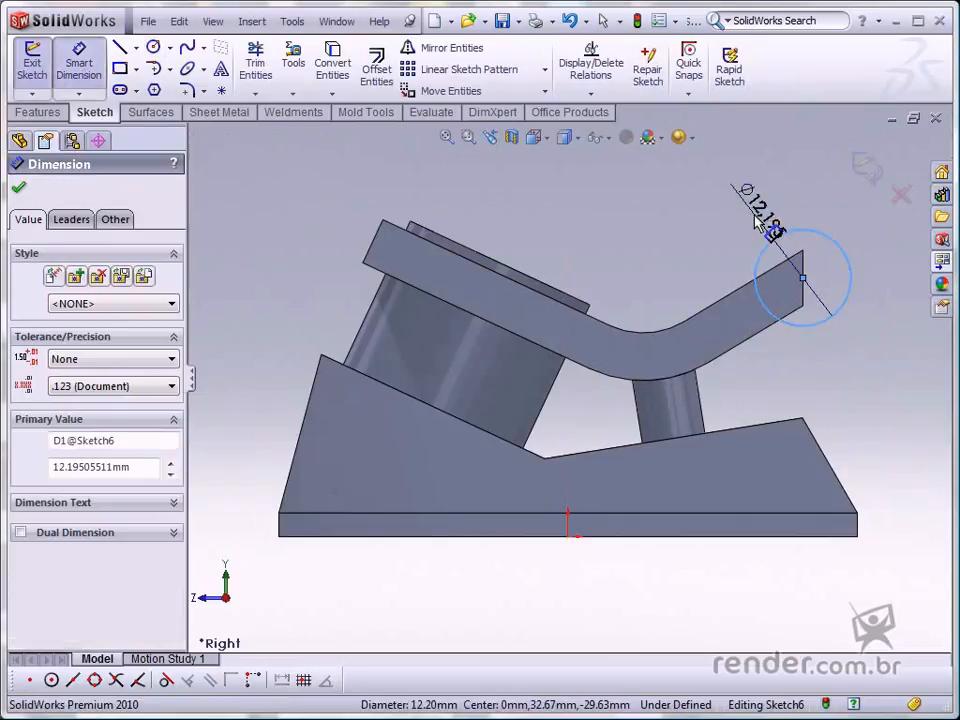
text(12)
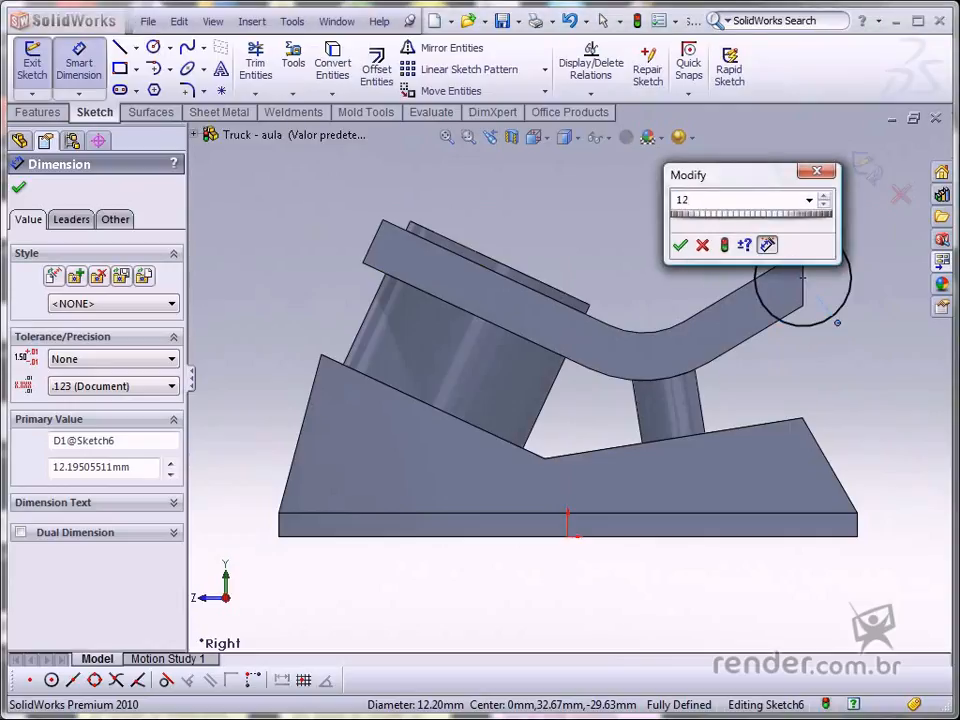
text(.5)
key(Return)
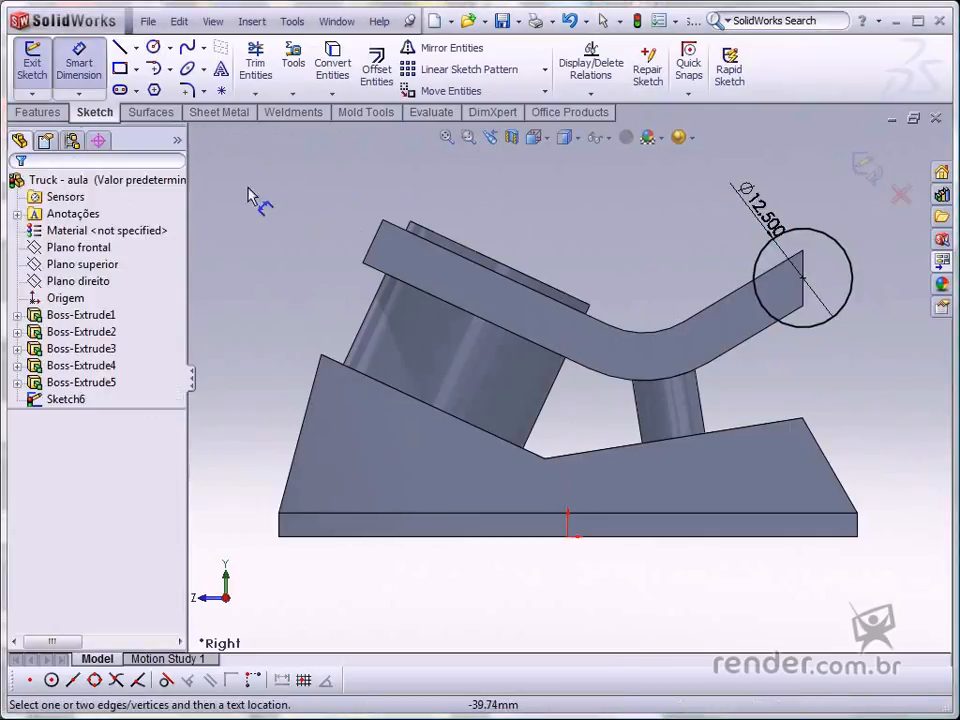
Step: Extrude the 12.5 mm circle as a boss with a Mid Plane end condition and a depth of 128 mm
click(47, 117)
click(42, 72)
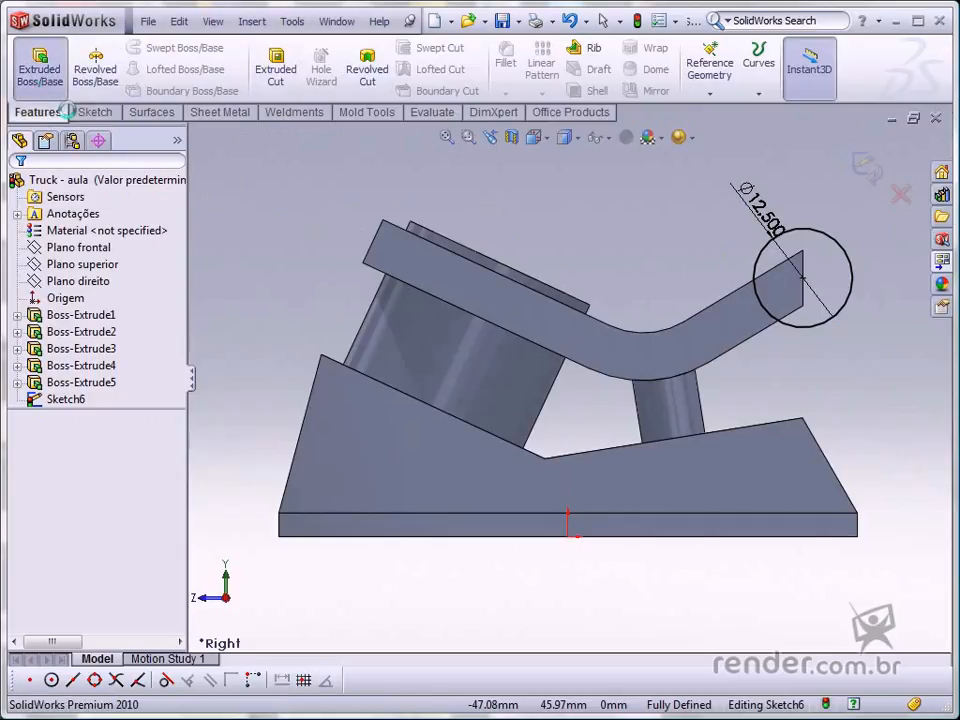
click(168, 296)
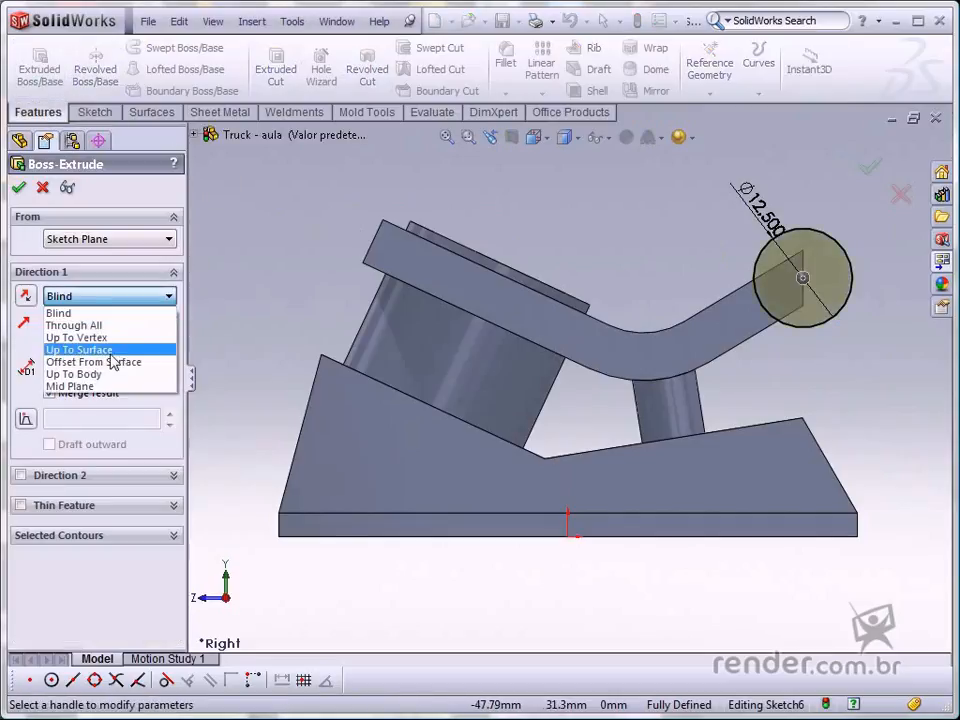
click(88, 388)
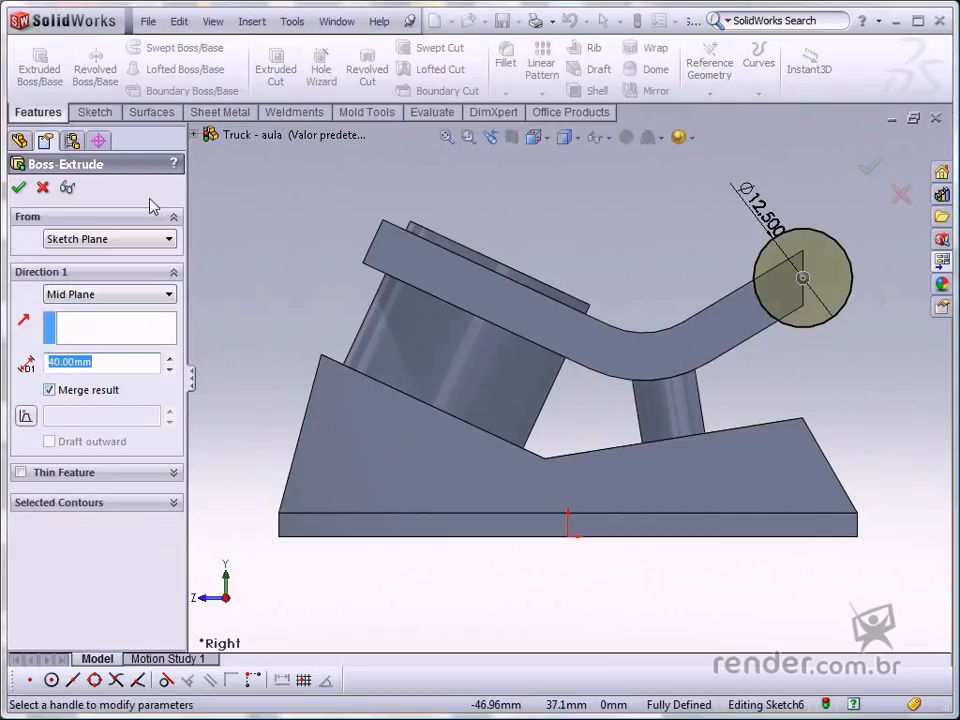
text(128)
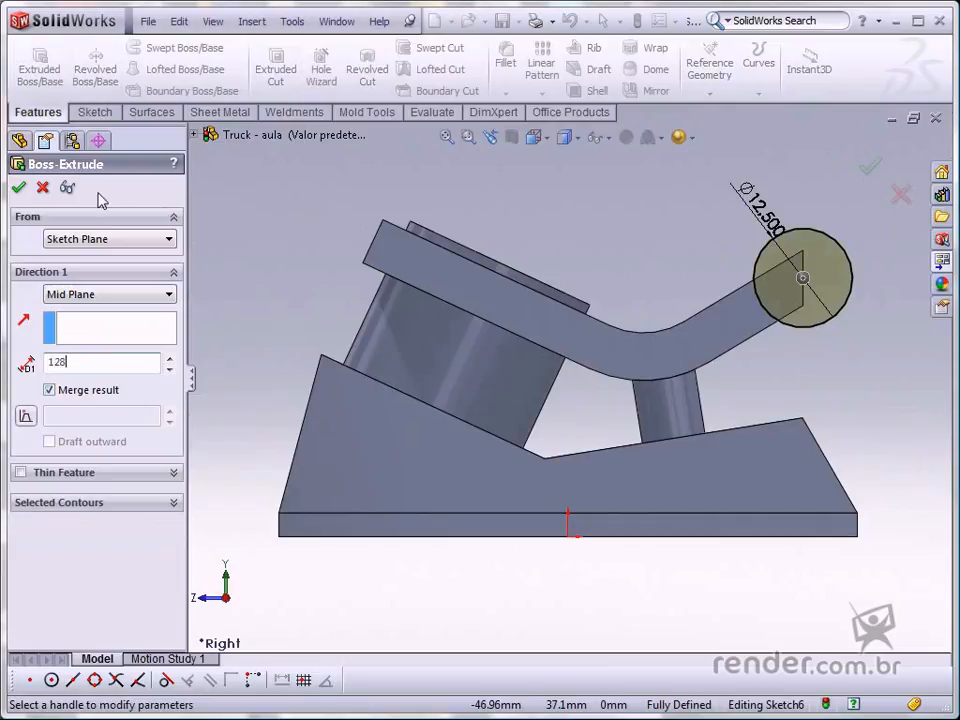
click(18, 187)
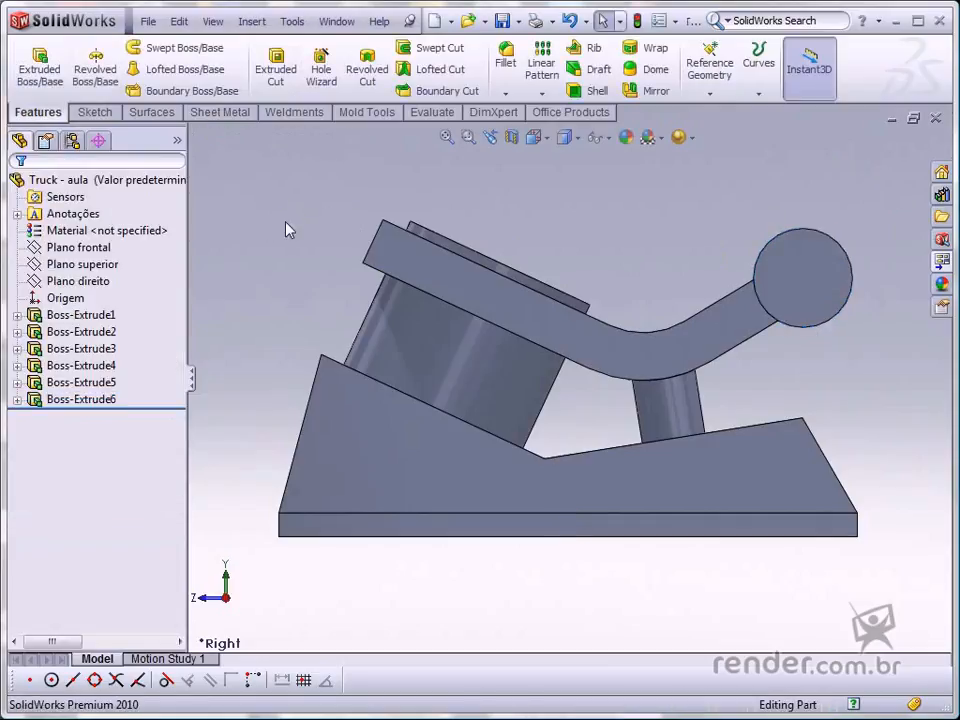
Step: Sketch a circle about 6.5 mm in diameter on the near end face of the long cylinder, concentric with that face
key(ctrl+7)
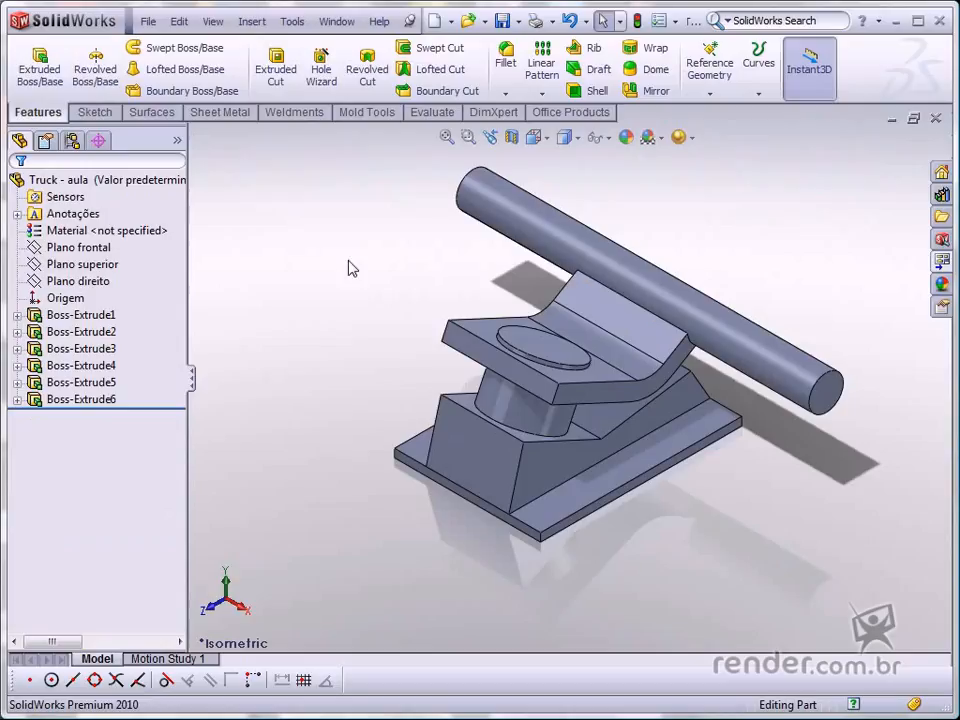
scroll(677, 281, up, 1)
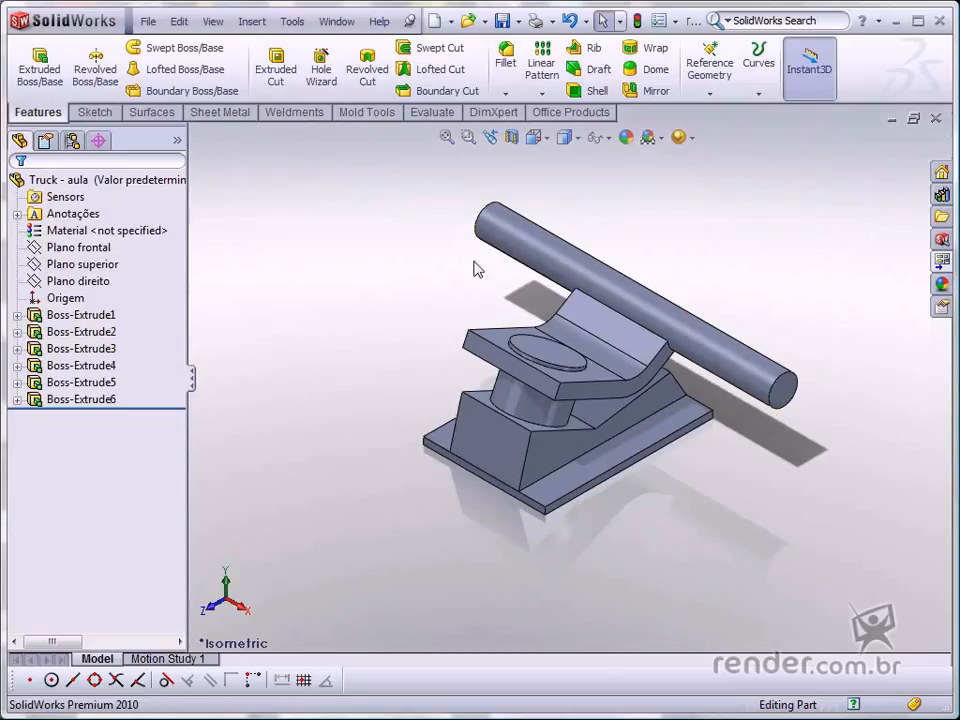
scroll(812, 351, down, 1)
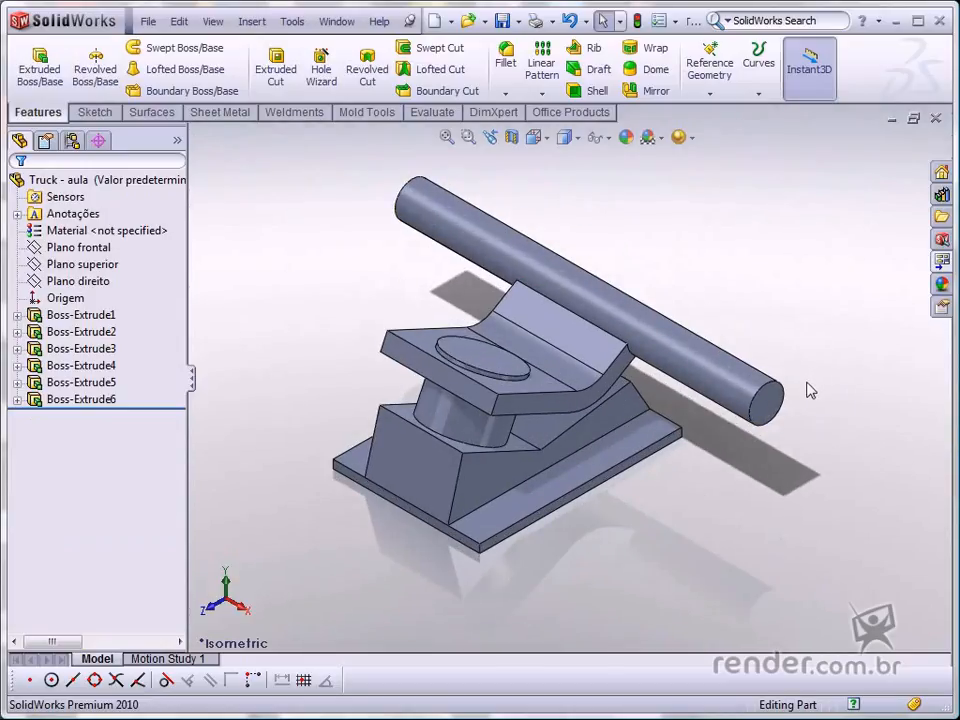
scroll(790, 400, down, 2)
scroll(782, 410, down, 1)
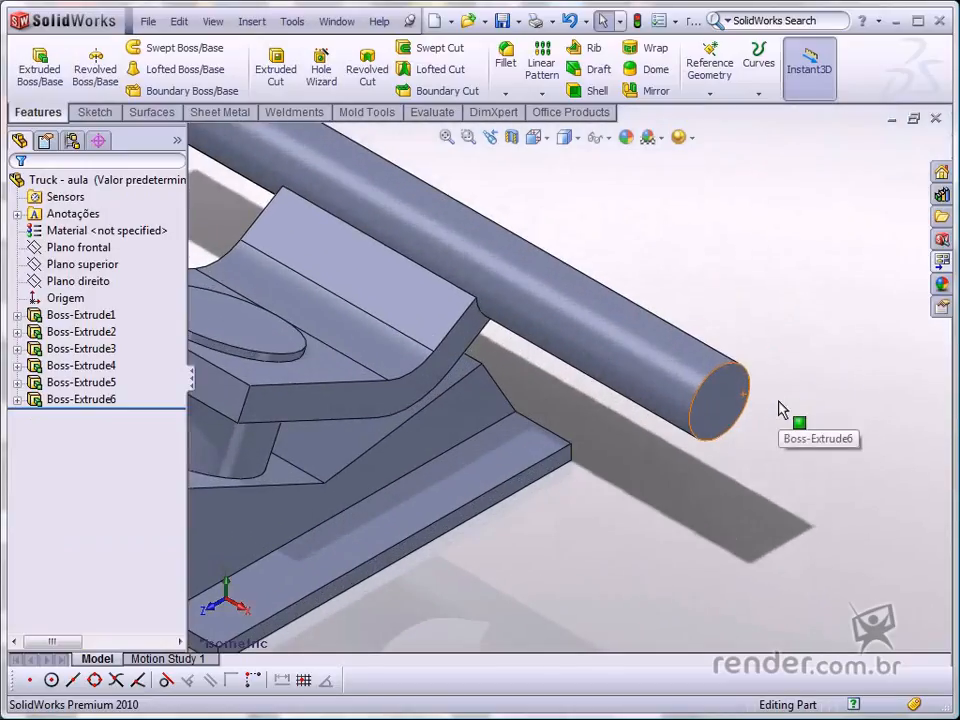
click(714, 415)
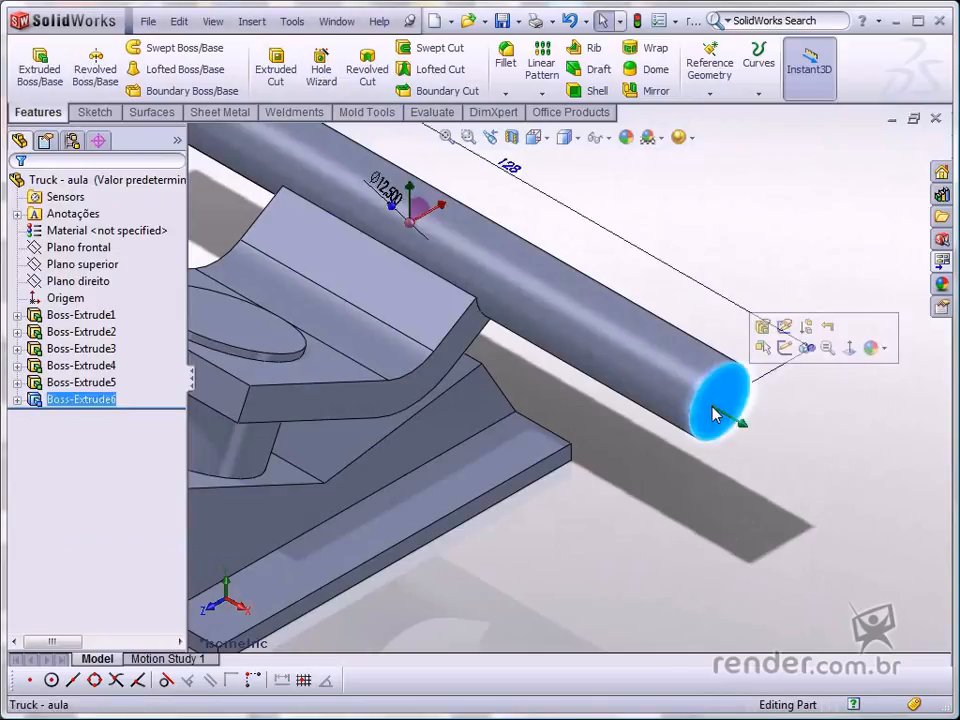
click(785, 348)
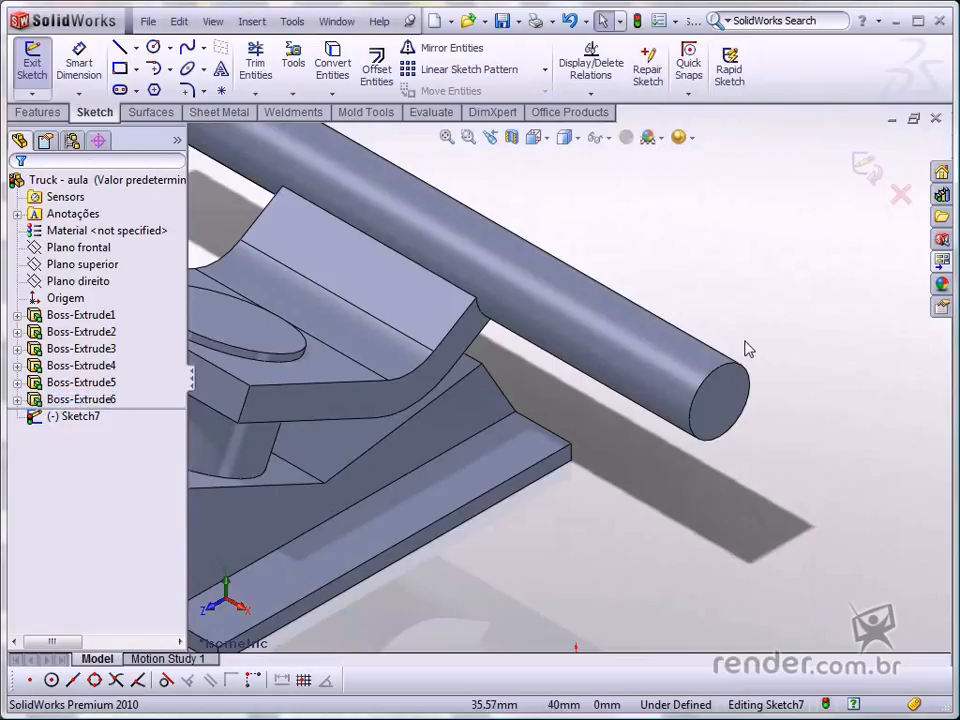
click(153, 46)
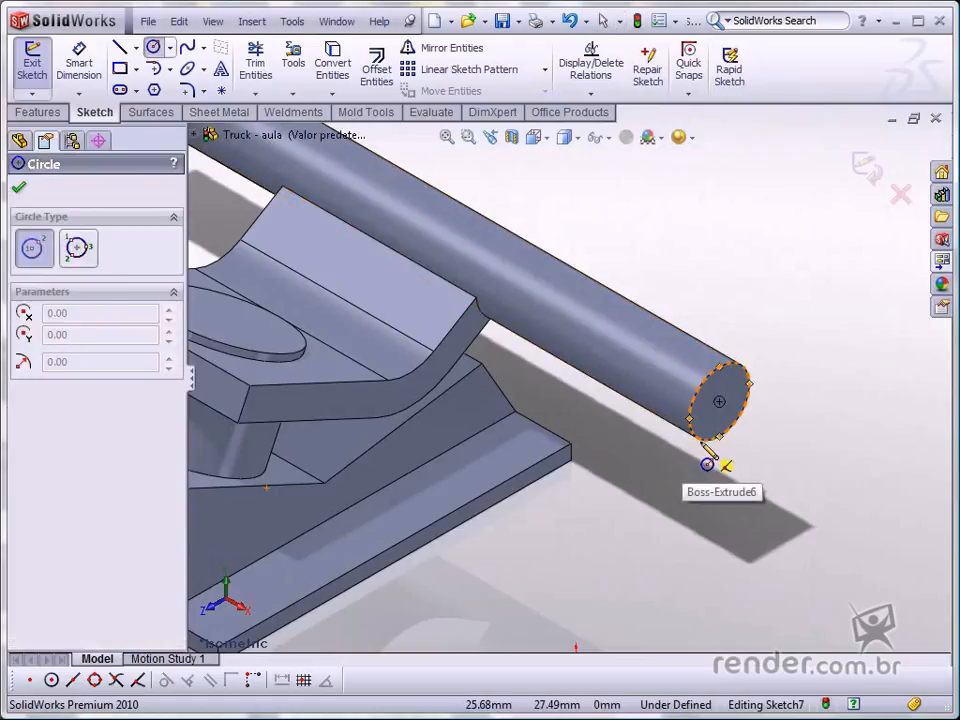
click(719, 402)
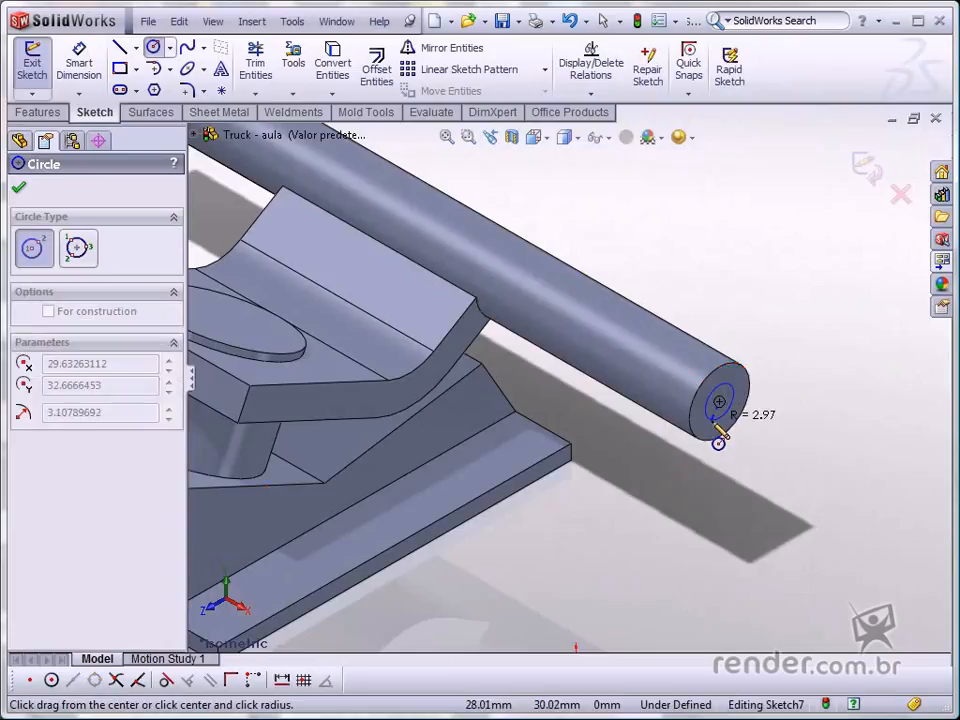
click(718, 438)
key(Escape)
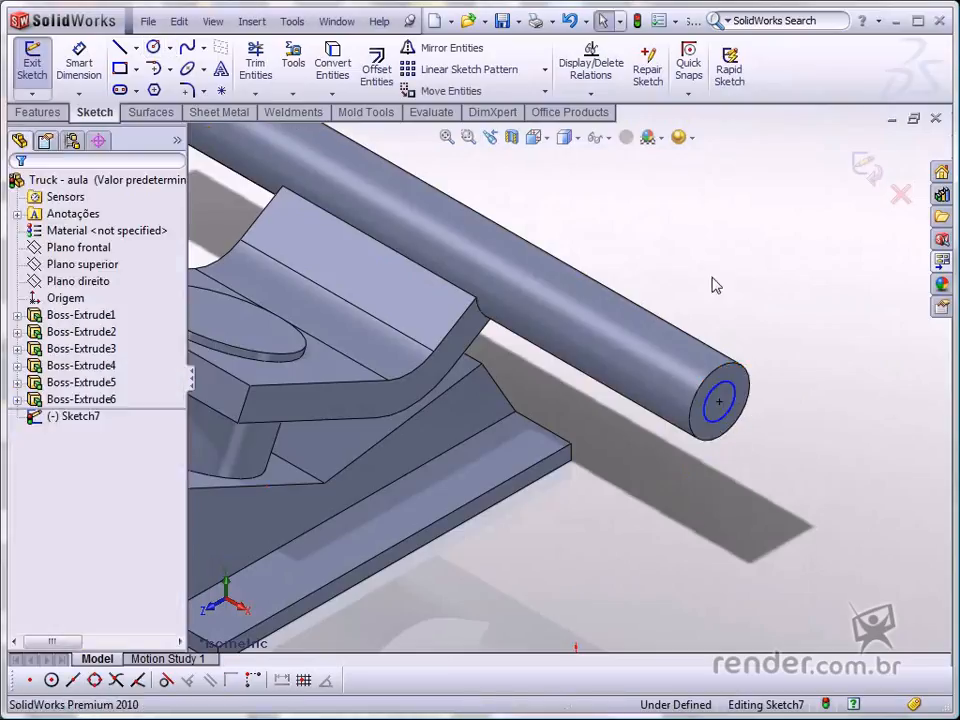
Step: Dimension the circle on the cylinder's end face with a diameter of 8 mm, and leave the dimension command
click(80, 55)
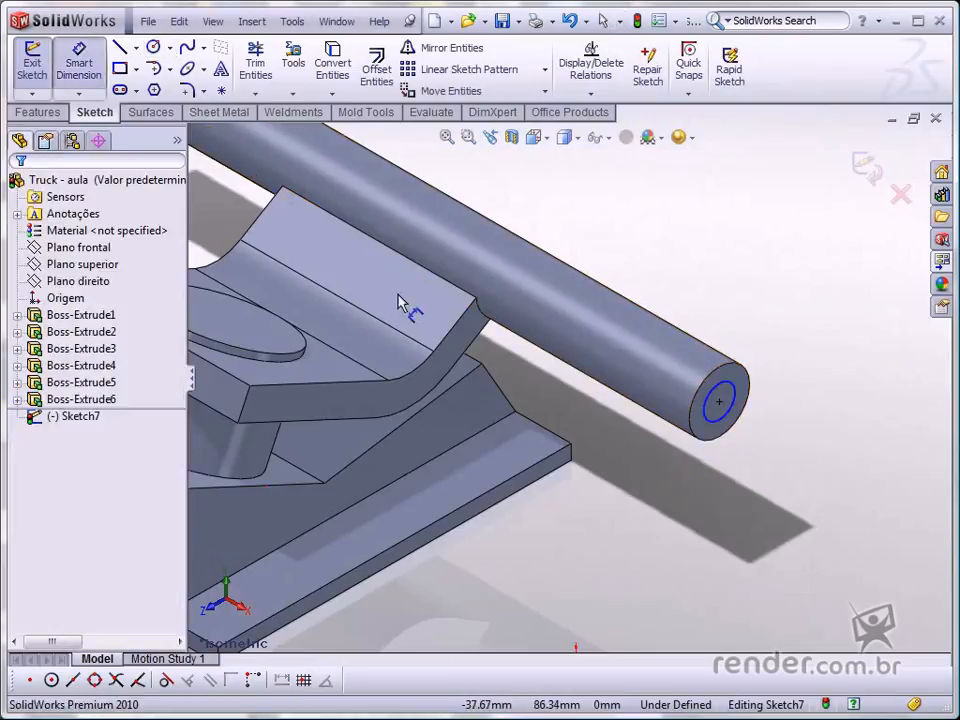
click(722, 425)
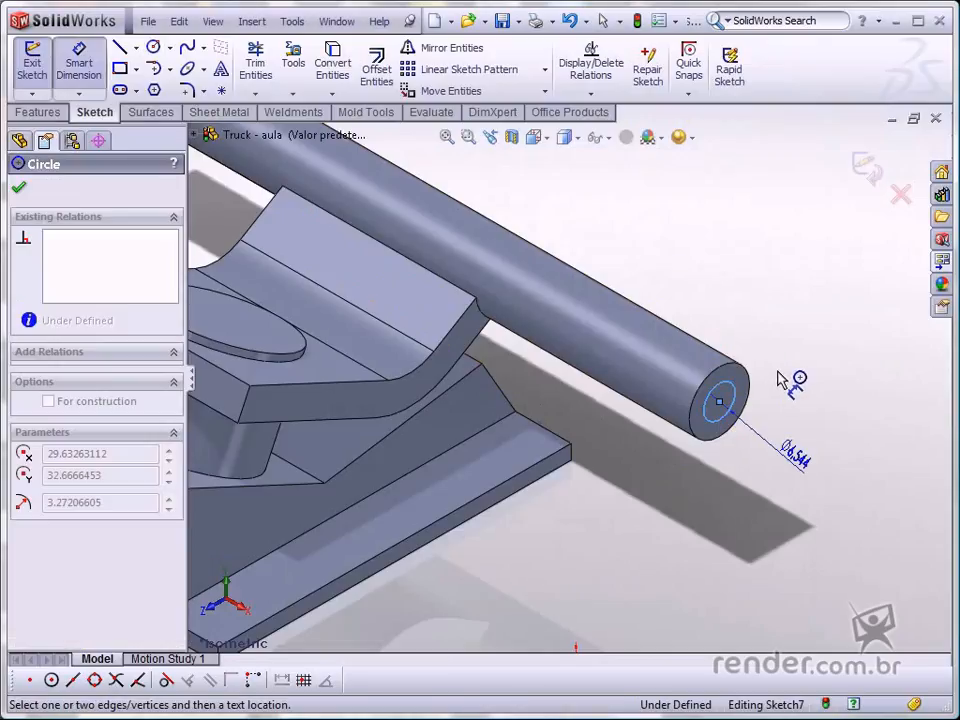
click(781, 374)
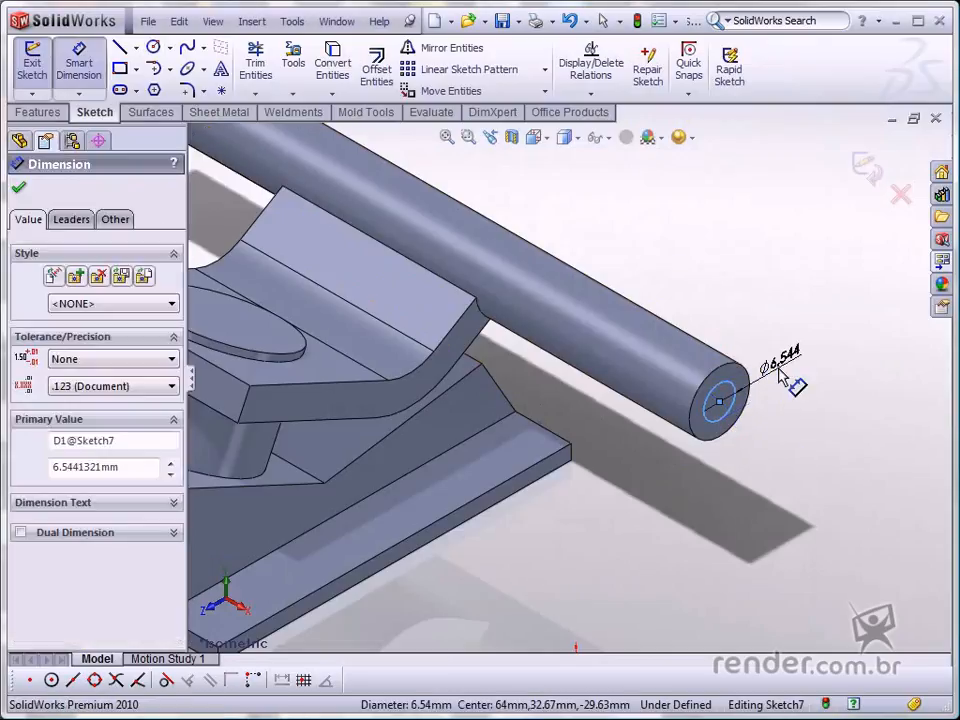
text(8)
key(Return)
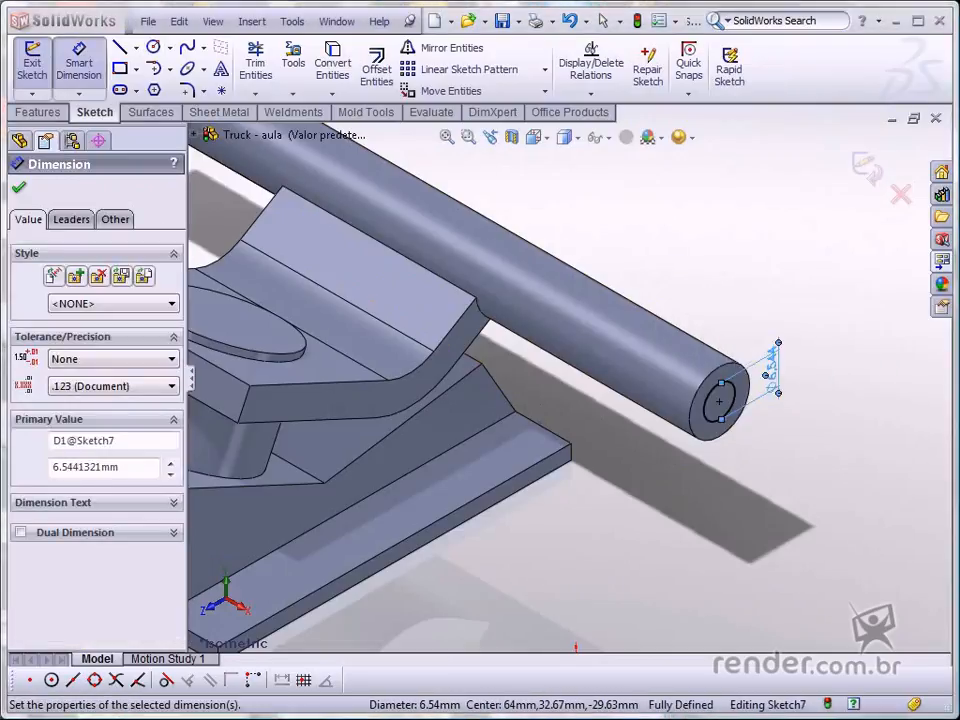
key(Escape)
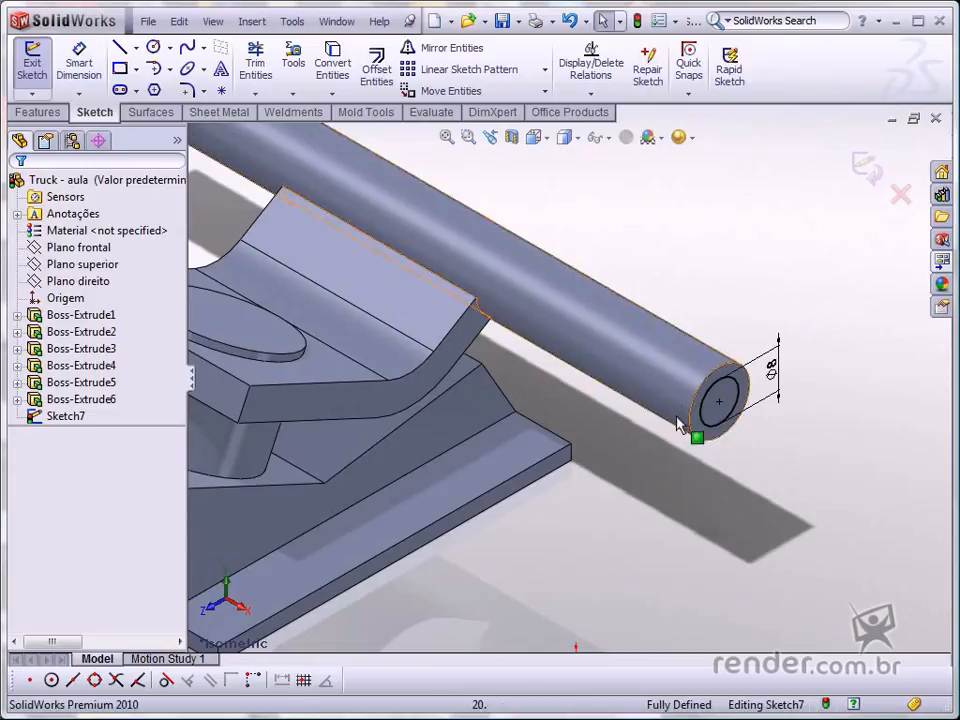
Step: Extrude the 8 mm circle on the cylinder's end face as a blind boss with a depth of 33.5 mm
click(38, 112)
click(38, 68)
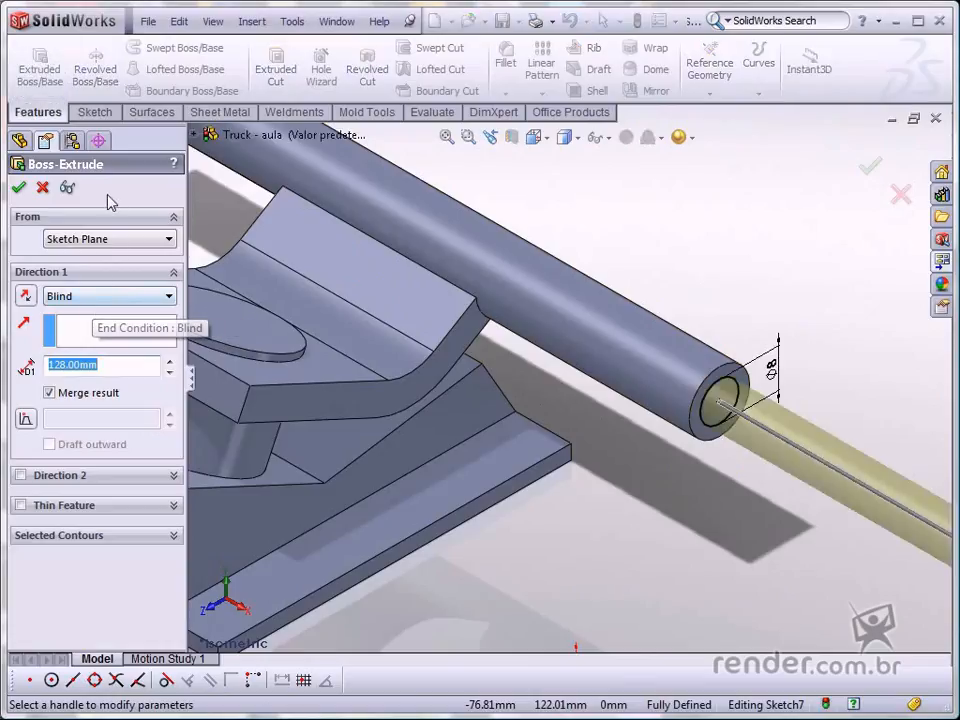
text(33)
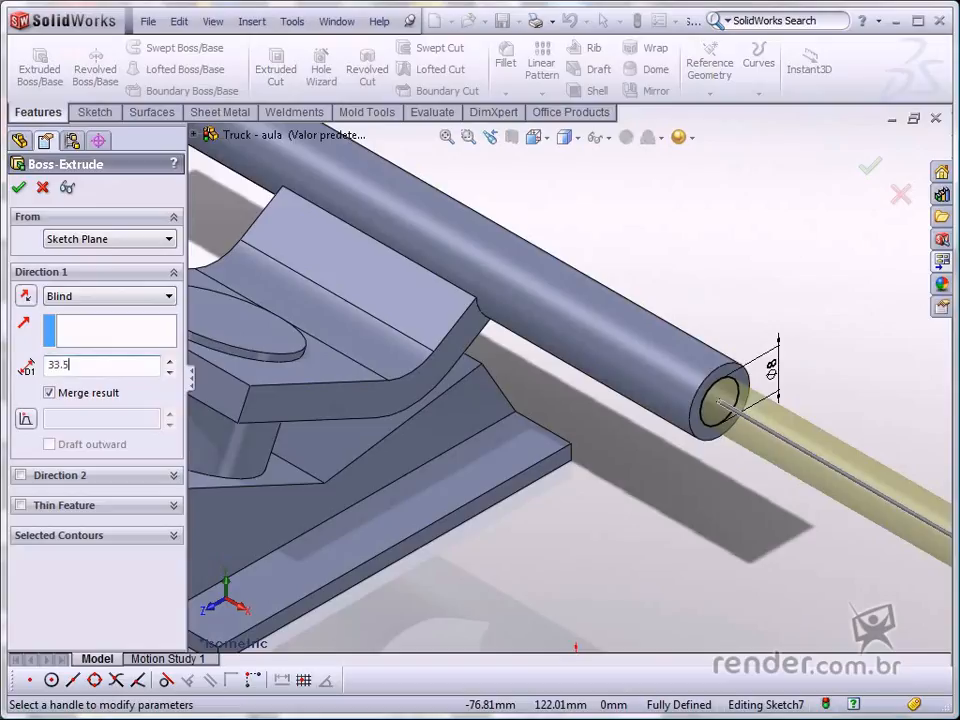
text(.5)
click(18, 187)
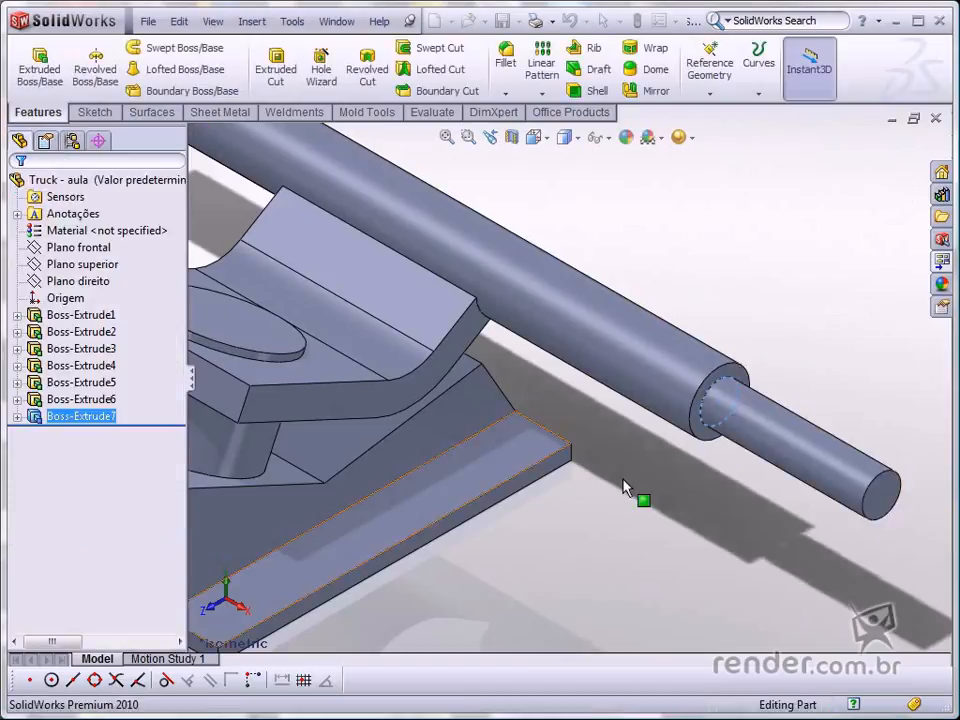
click(667, 510)
Step: Mirror the small axle-end extrusion about Plano direito to add a matching end on the long cylinder's other side
key(f)
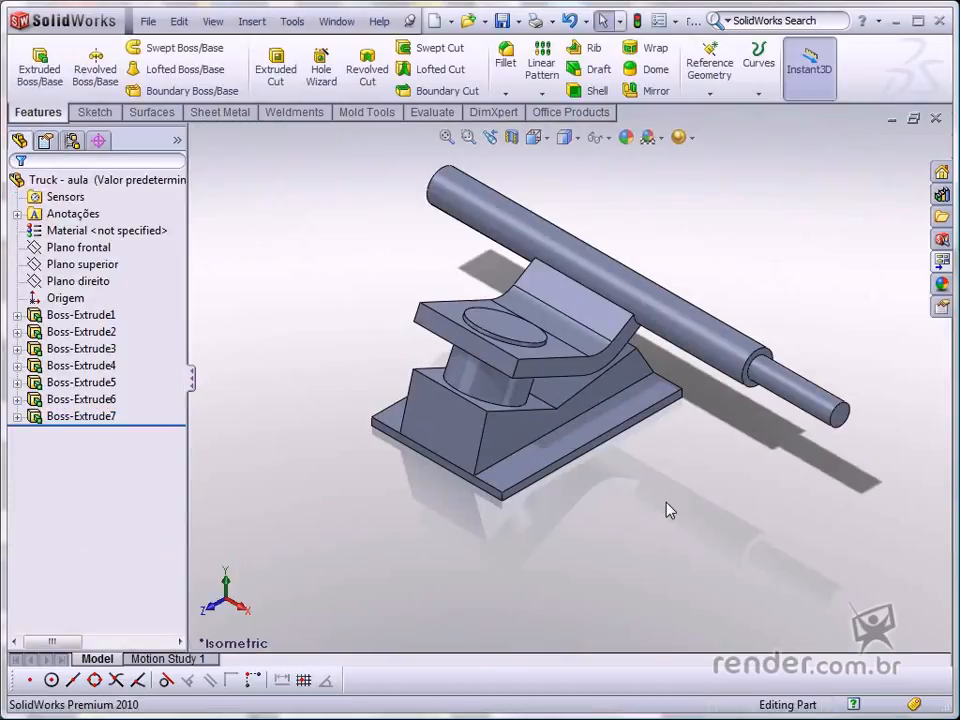
scroll(648, 258, down, 2)
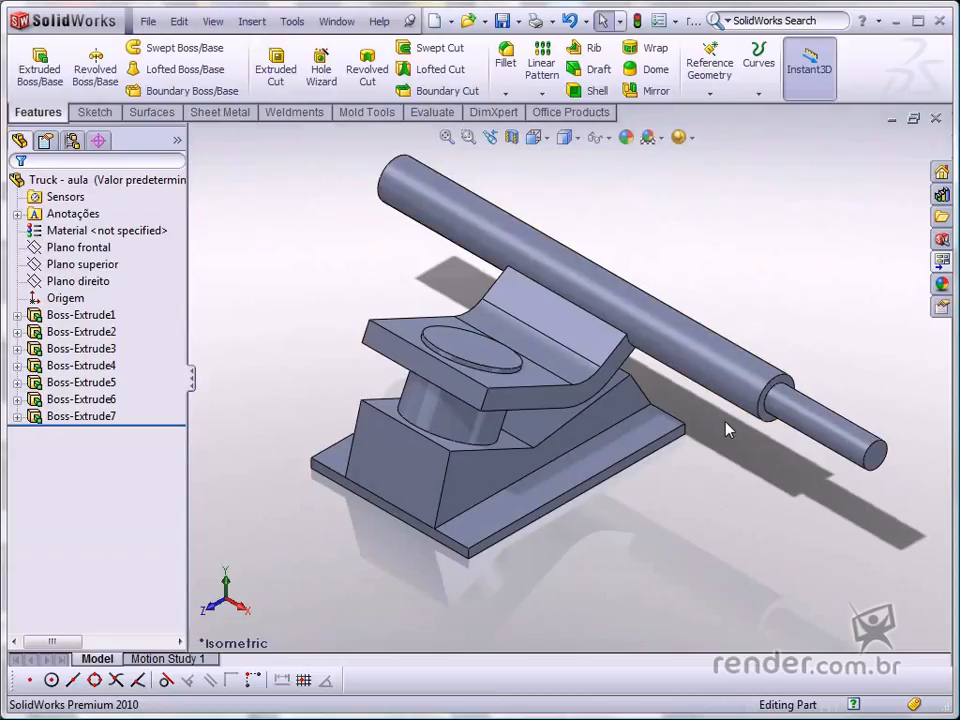
scroll(727, 428, up, 1)
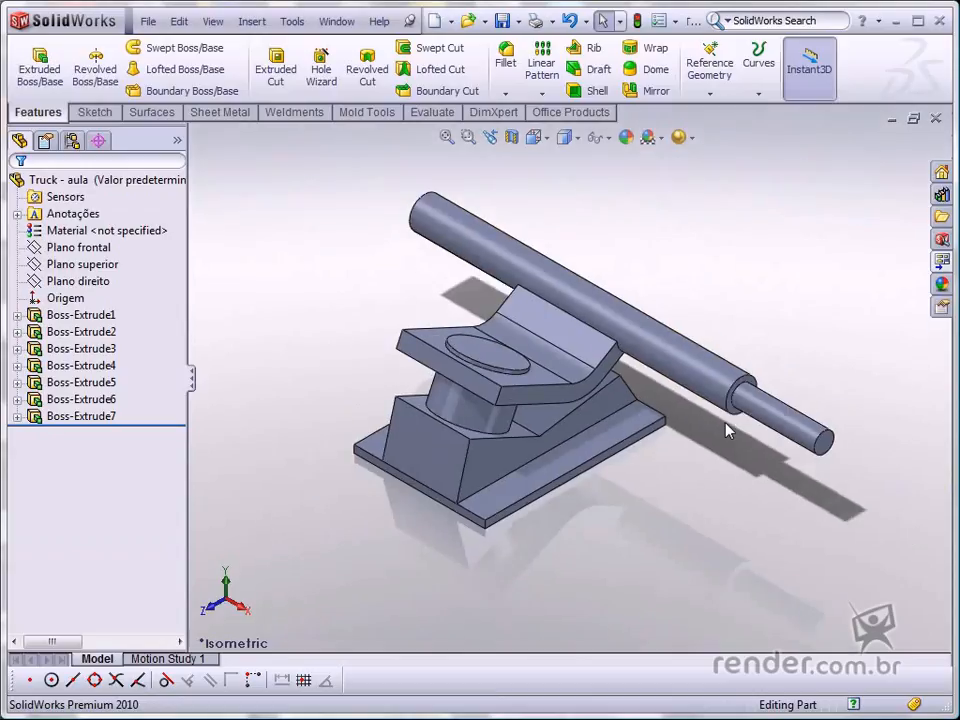
click(103, 283)
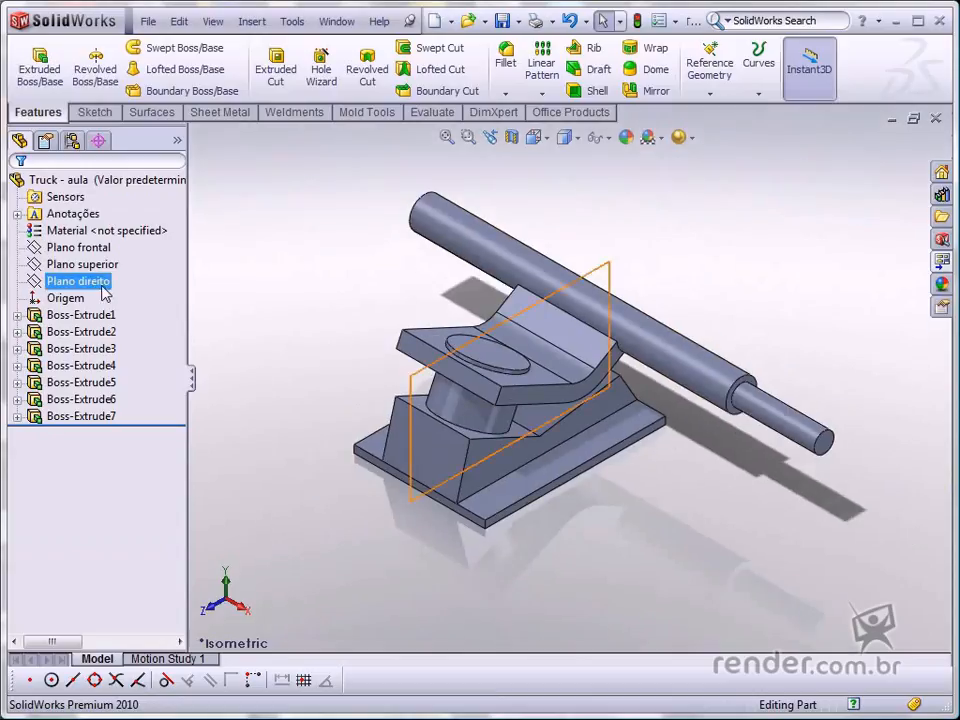
click(630, 92)
scroll(526, 186, down, 1)
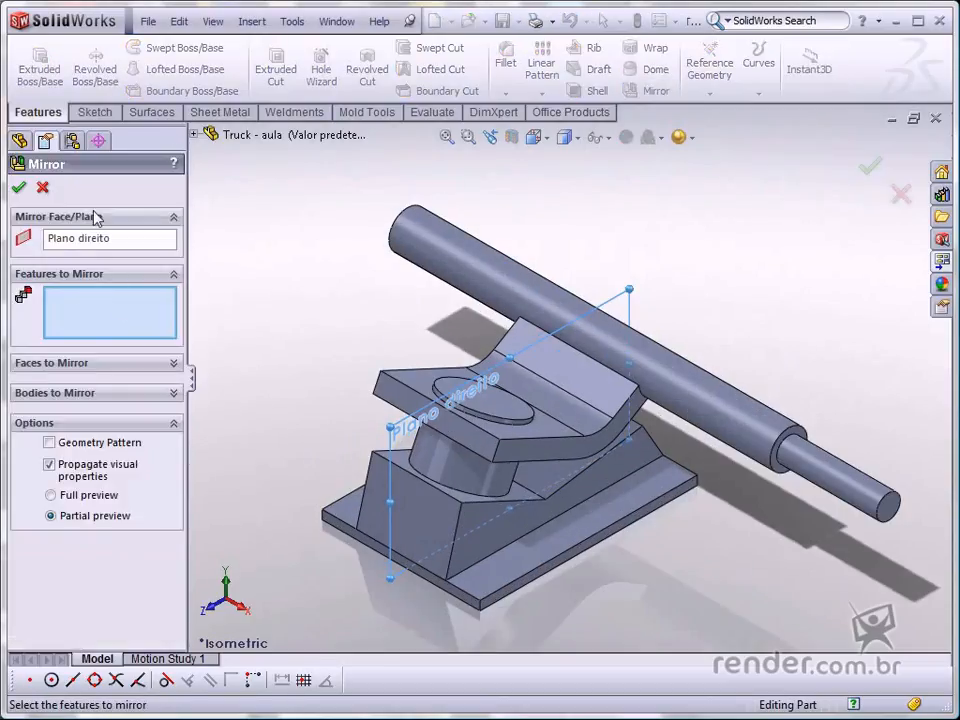
click(18, 143)
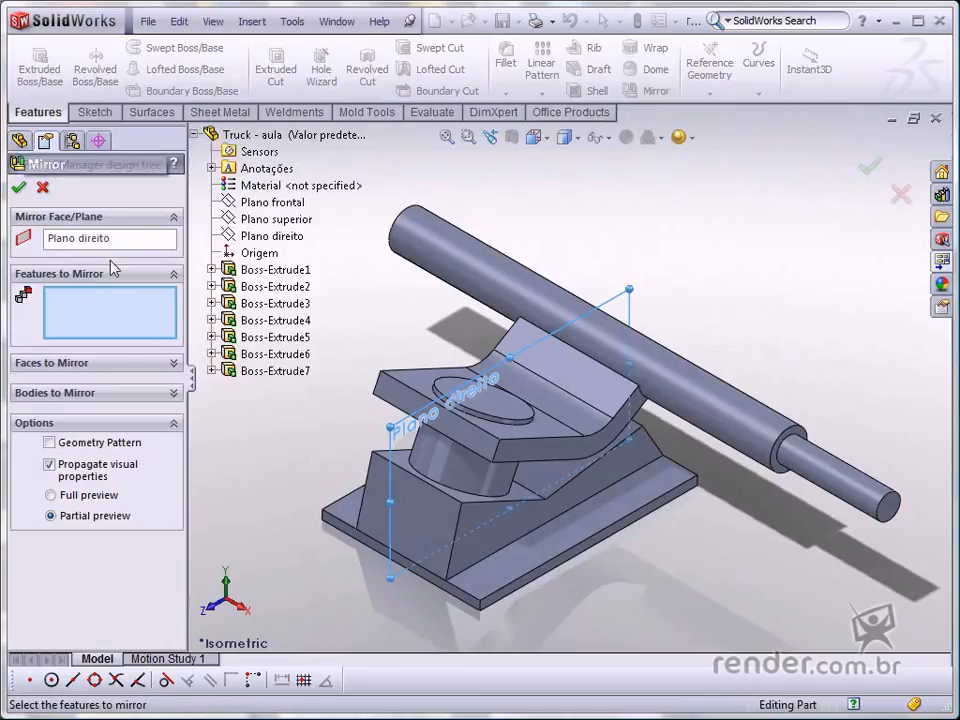
click(245, 371)
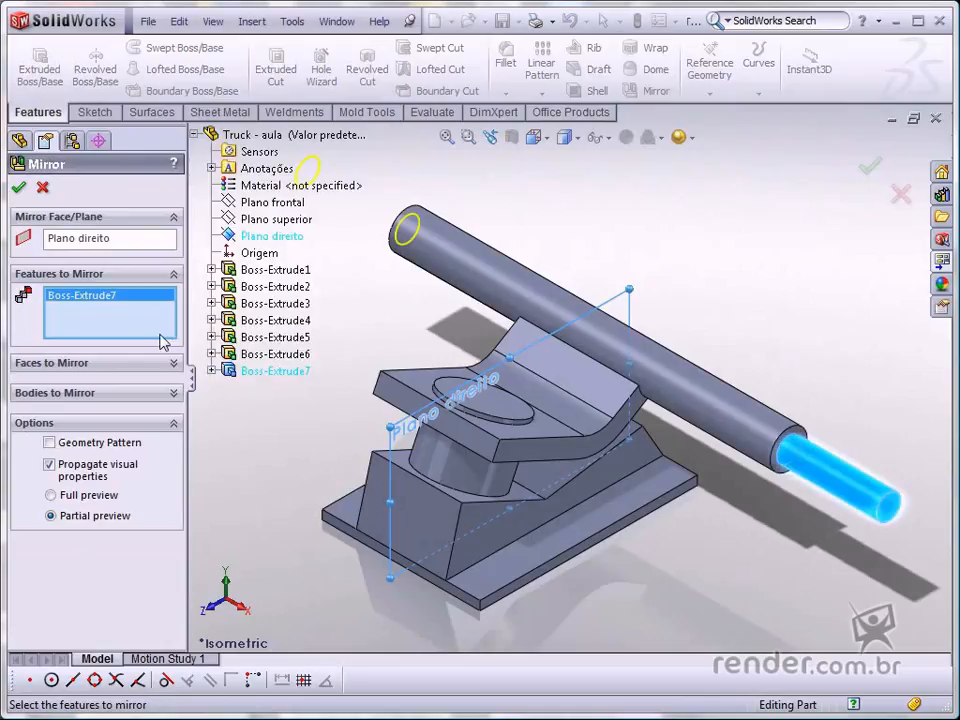
click(18, 188)
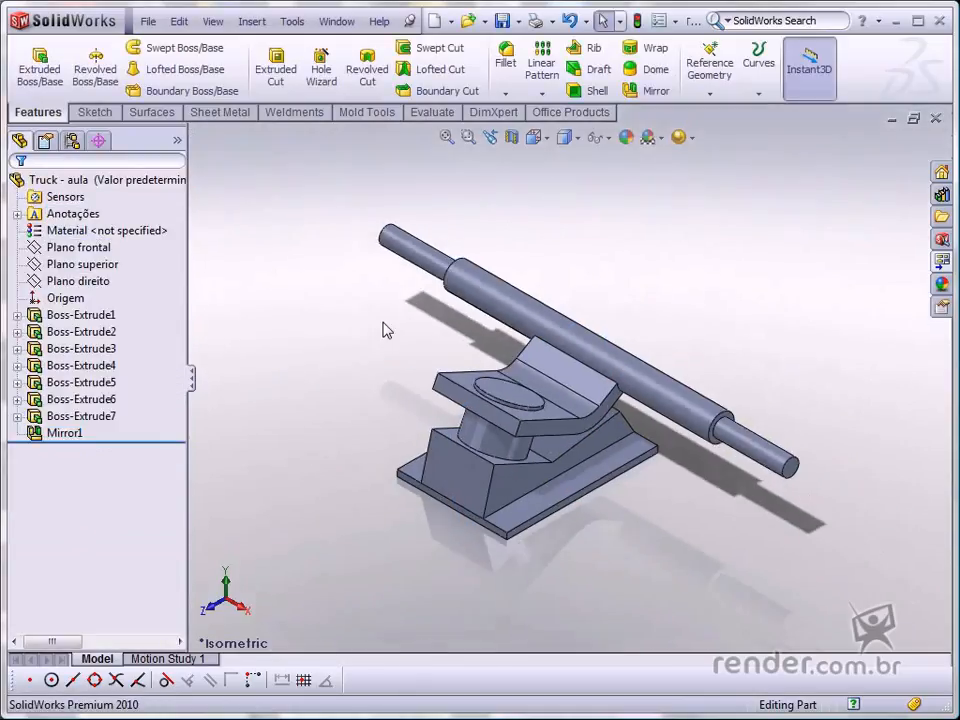